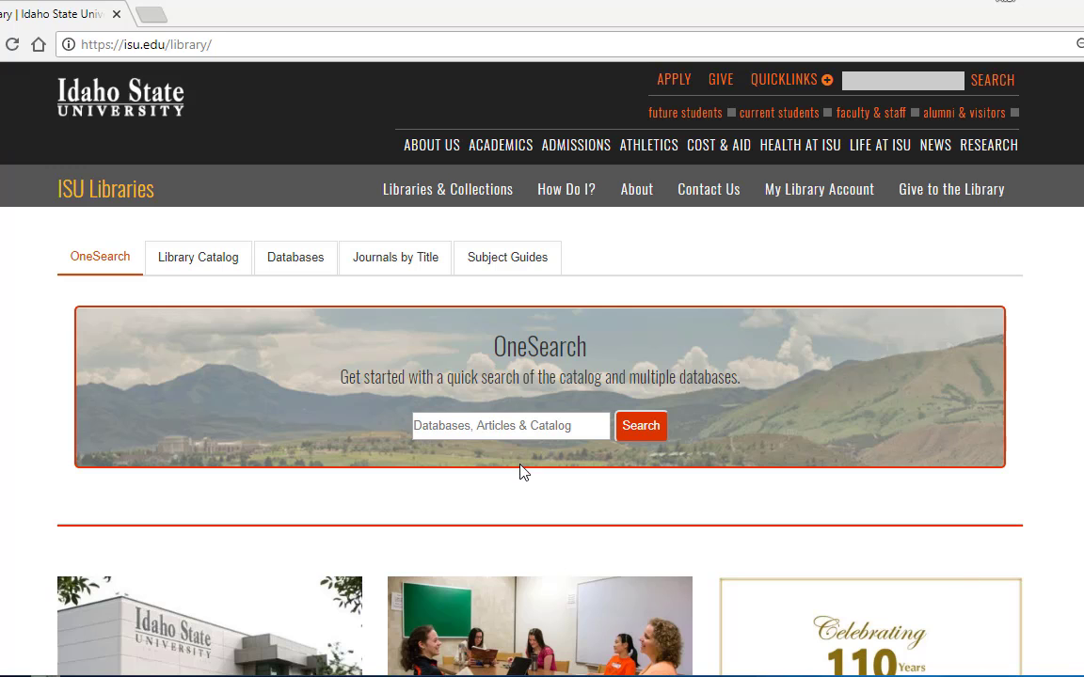
- Open CINAHL Complete from the ISU Libraries Databases dropdown
{"action": "left_click", "coordinate": [303, 259]}
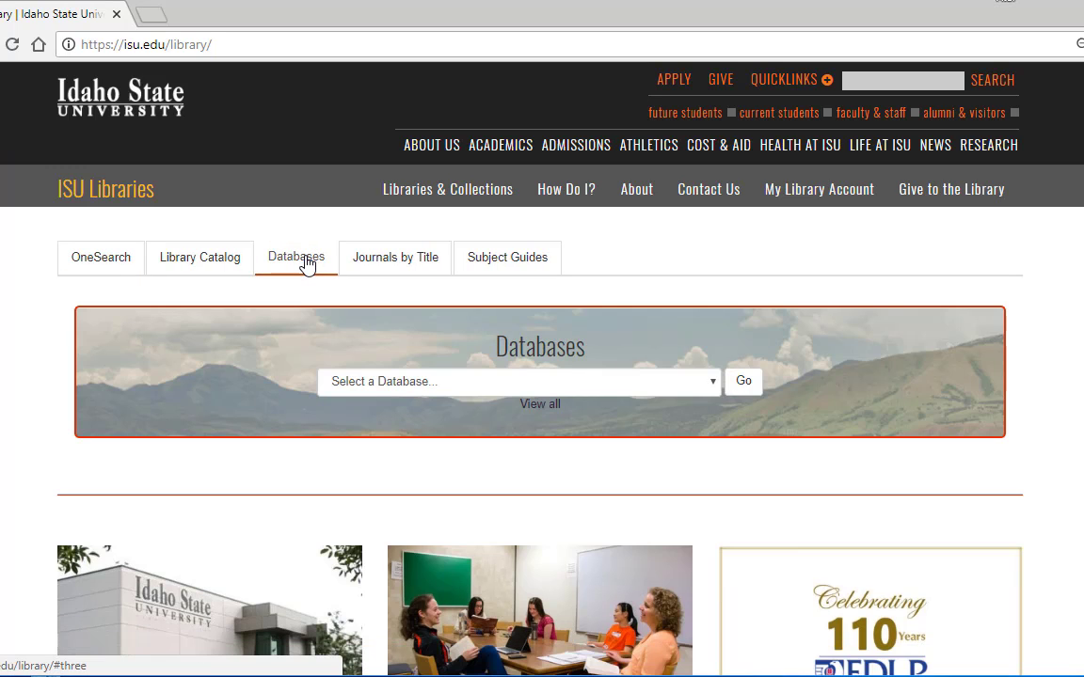
{"action": "left_click", "coordinate": [515, 387]}
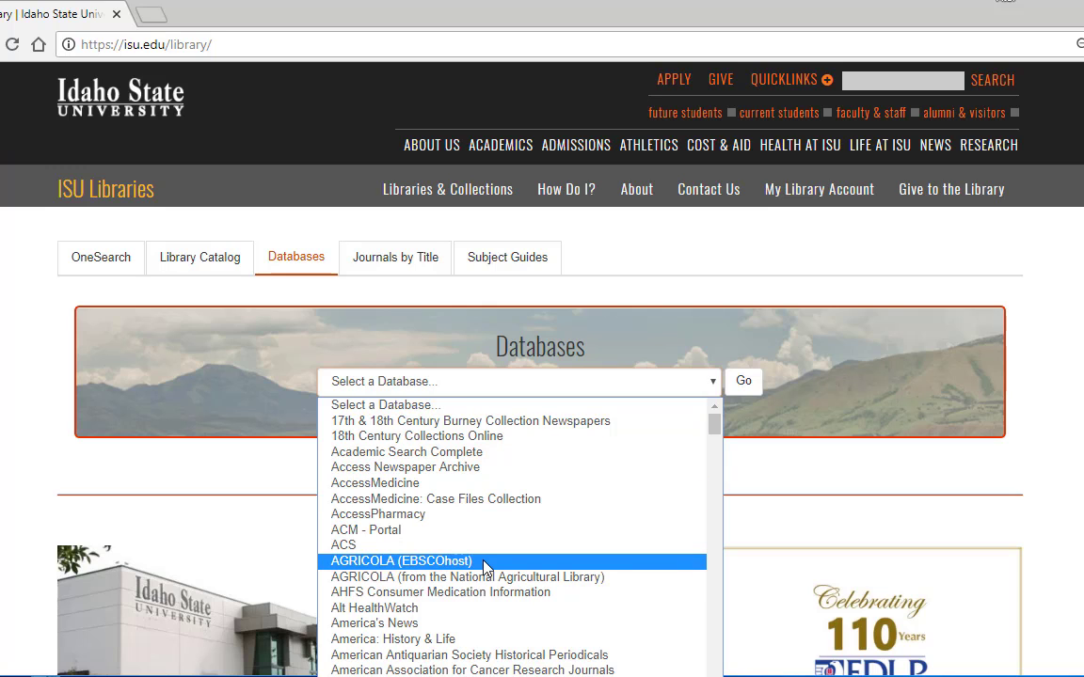
{"action": "key", "text": "c"}
{"action": "scroll", "coordinate": [485, 568], "scroll_direction": "down", "scroll_amount": 2}
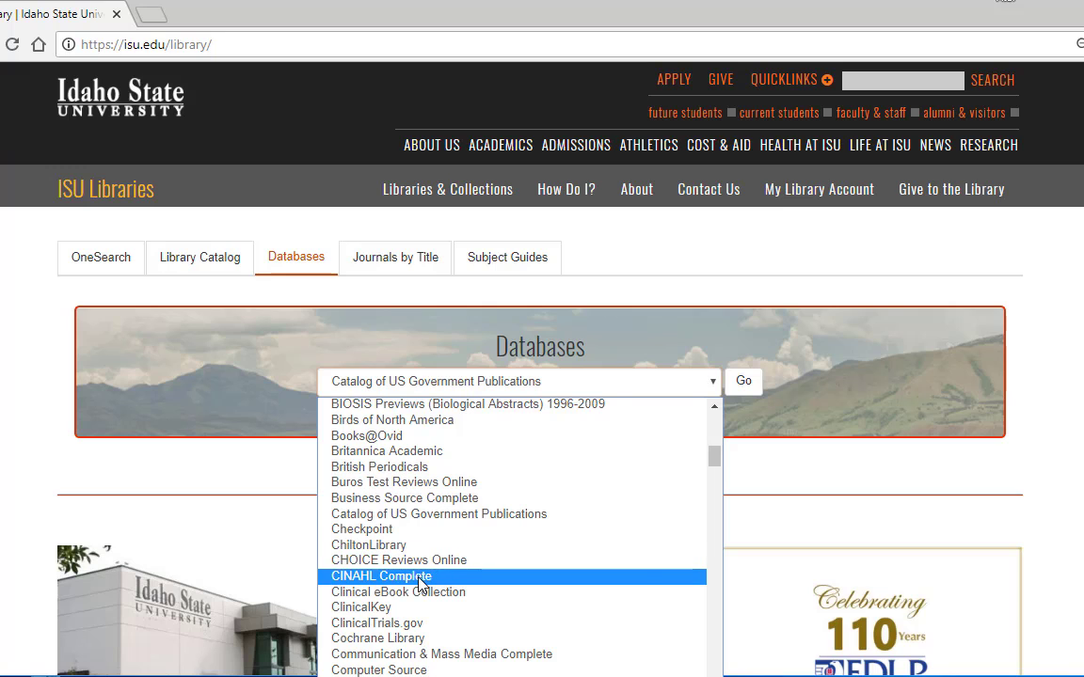
{"action": "left_click", "coordinate": [419, 577]}
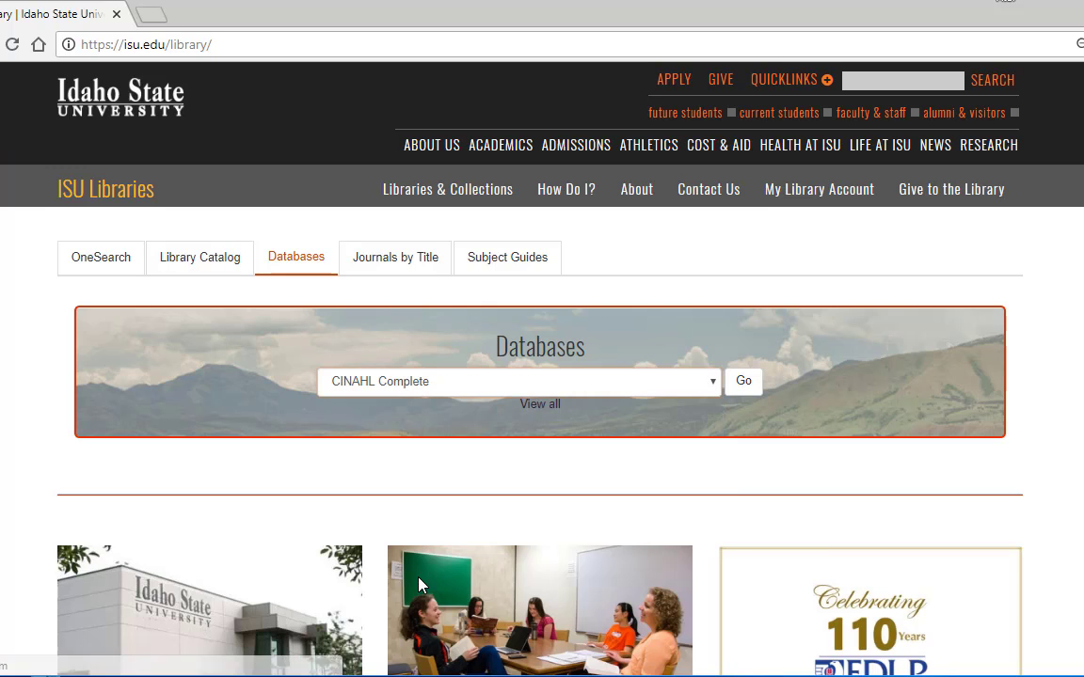
{"action": "left_click", "coordinate": [740, 385]}
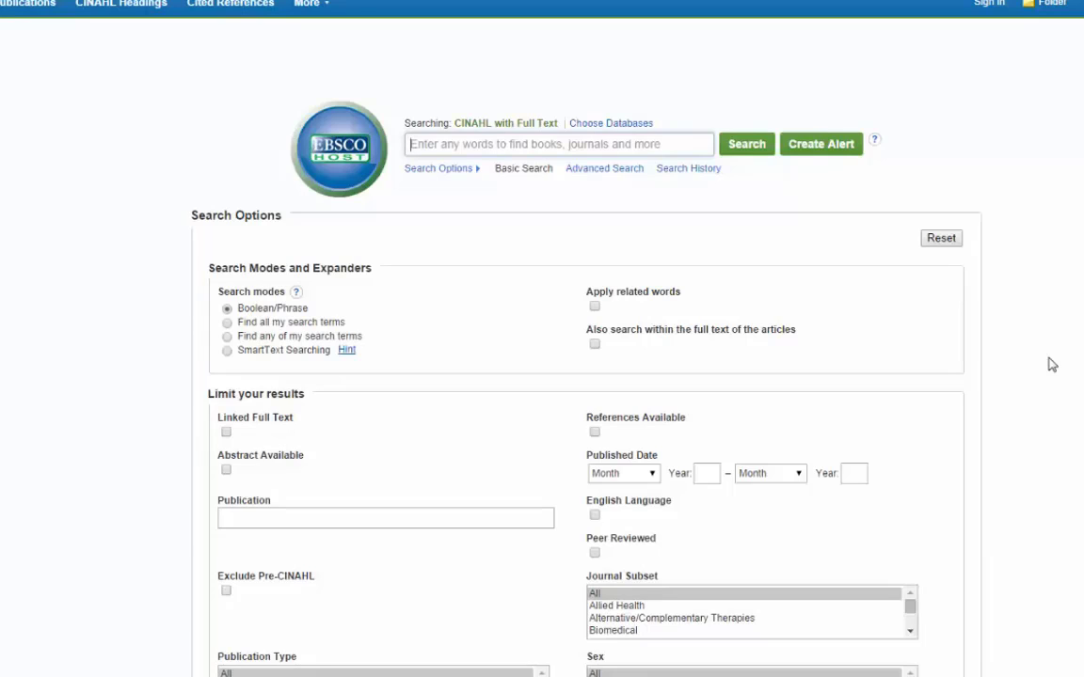
- Search CINAHL for 'alternative augmentative communication autism'
{"action": "type", "text": "alternative augmentative communication autism"}
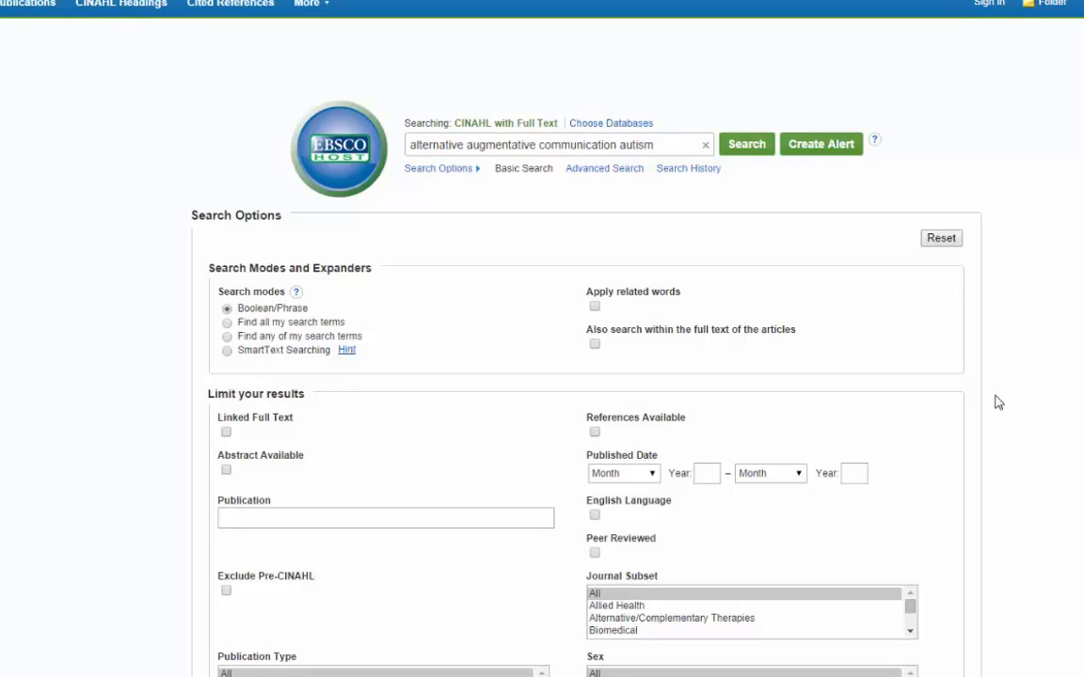
{"action": "left_click", "coordinate": [746, 144]}
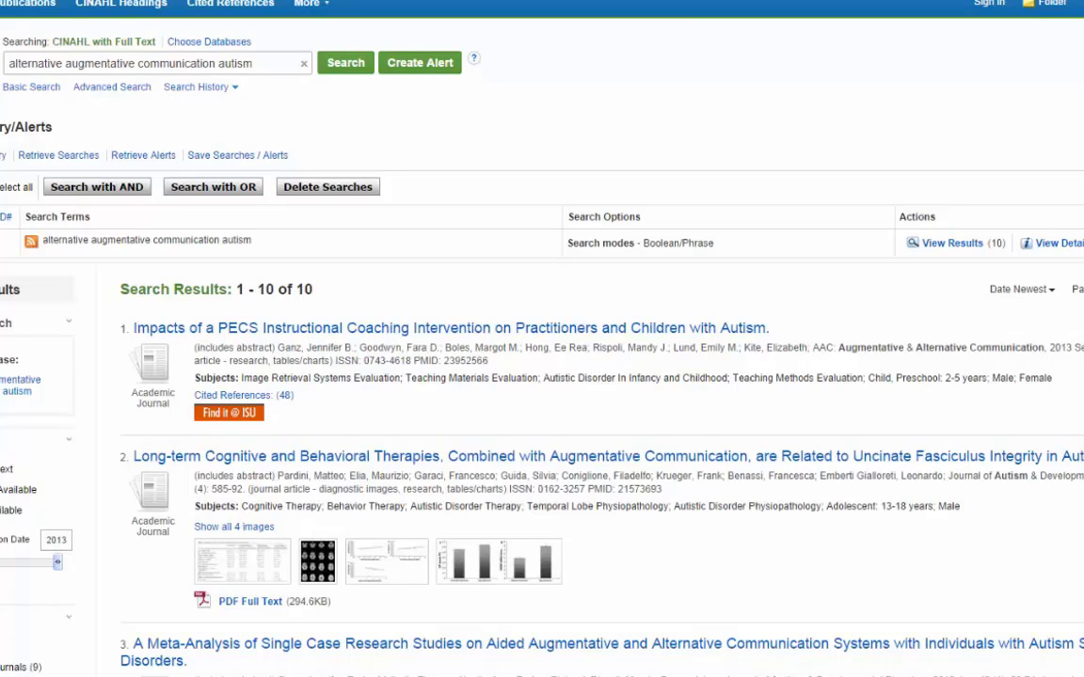
- Scroll the results down to result 3, the aided AAC meta-analysis
{"action": "scroll", "coordinate": [542, 376], "scroll_direction": "down", "scroll_amount": 2}
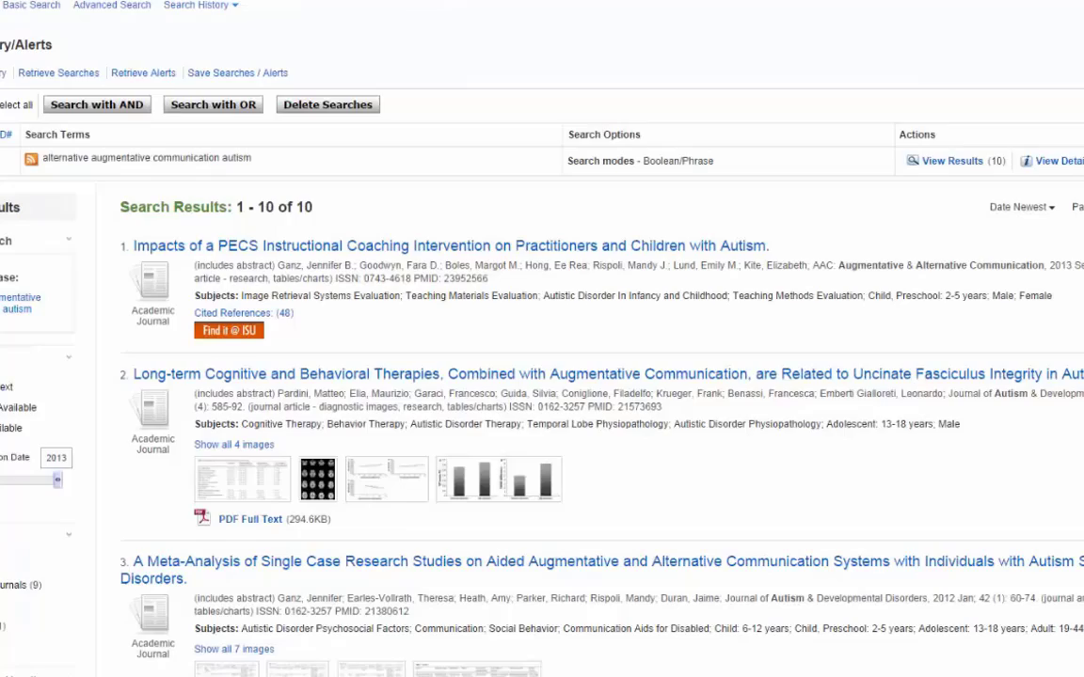
{"action": "scroll", "coordinate": [541, 377], "scroll_direction": "down", "scroll_amount": 2}
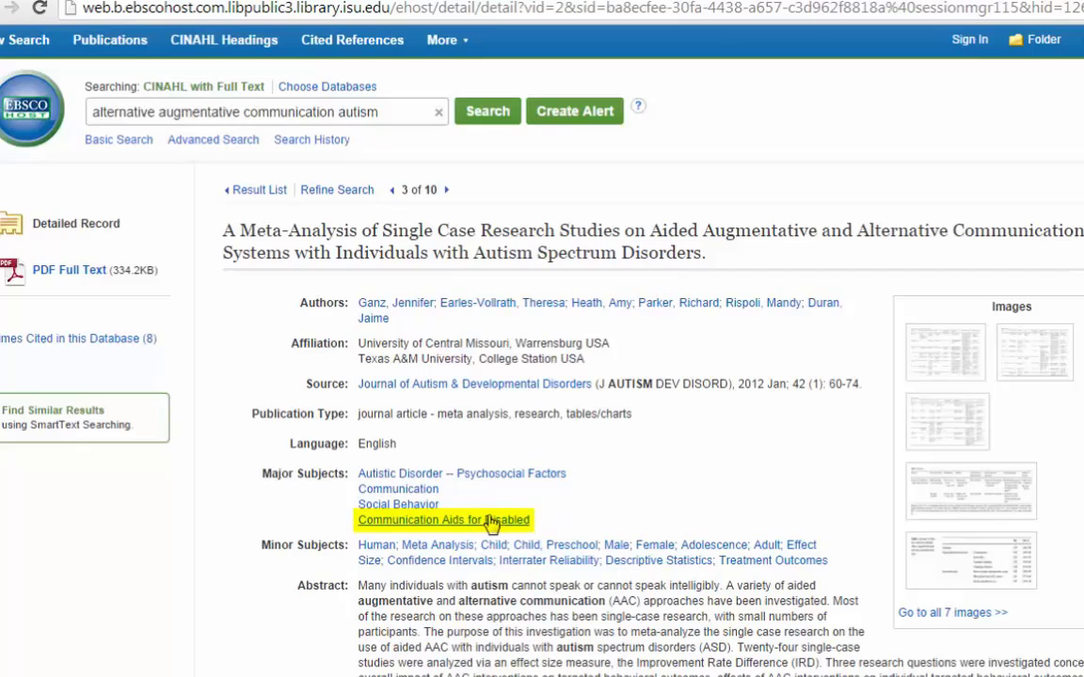
- Run a Communication Aids for Disabled subject search (669 results), then return to the record
{"action": "left_click", "coordinate": [491, 522]}
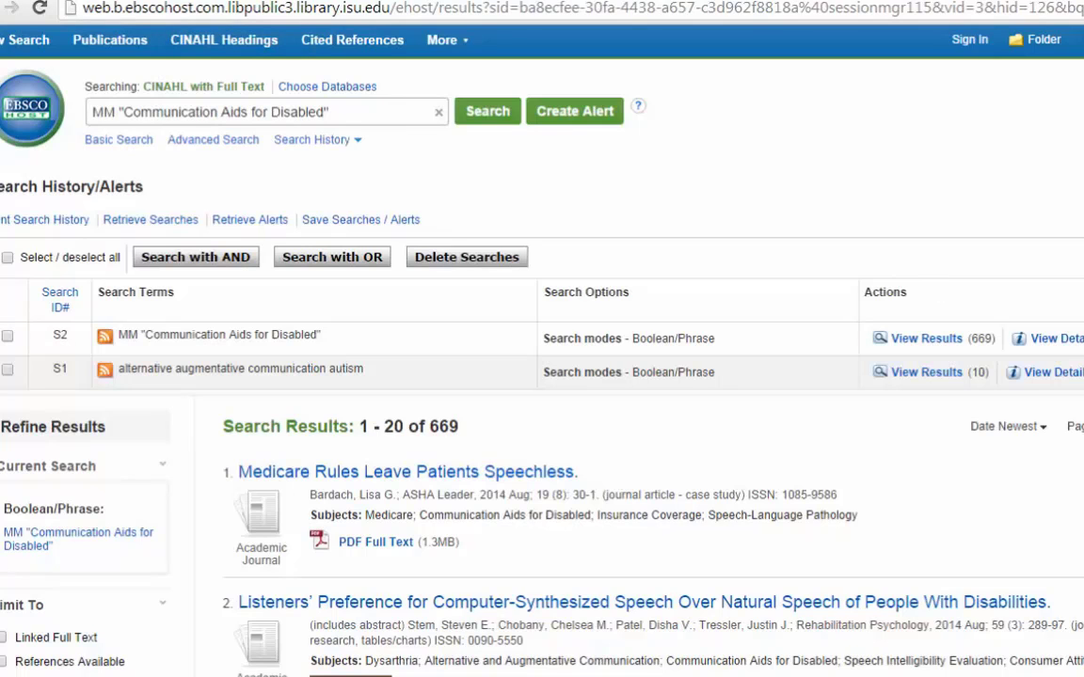
{"action": "key", "text": "alt+Left"}
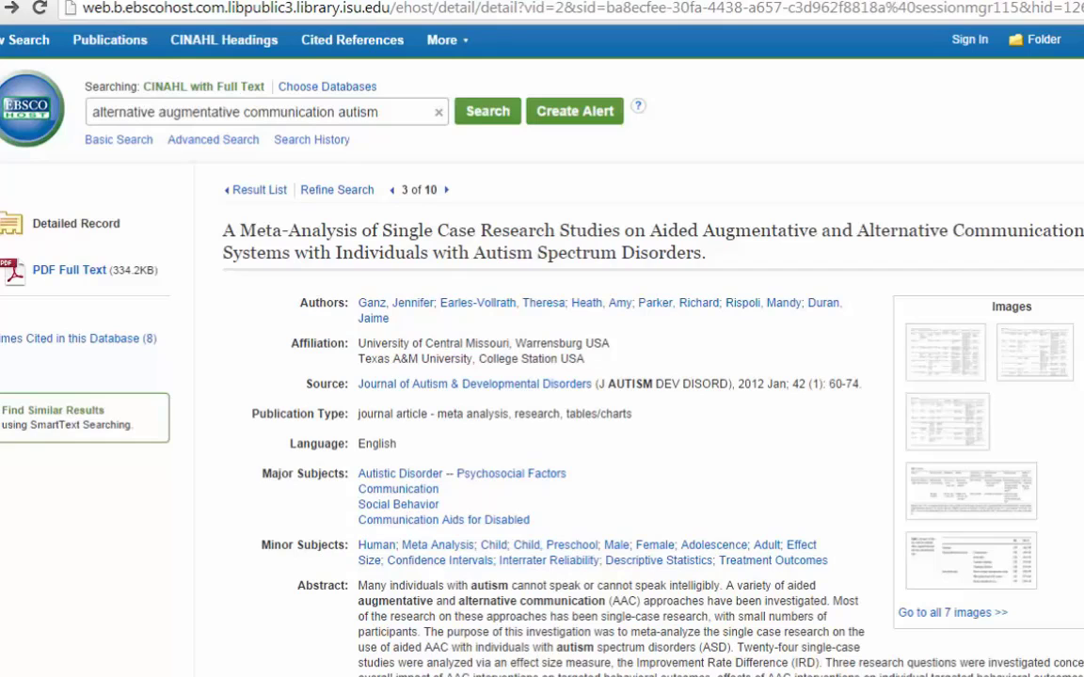
- Search major subject Autistic Disorder, clear the search box, and mark searches S2 and S3
{"action": "left_click", "coordinate": [381, 475]}
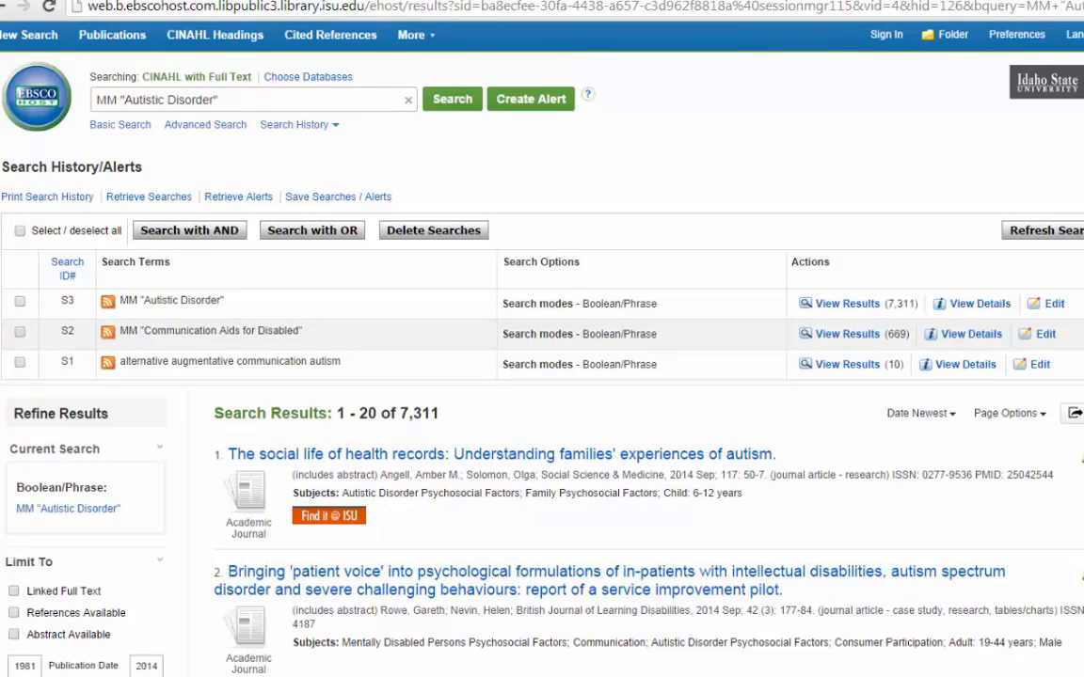
{"action": "key", "text": "ctrl+a"}
{"action": "key", "text": "BackSpace"}
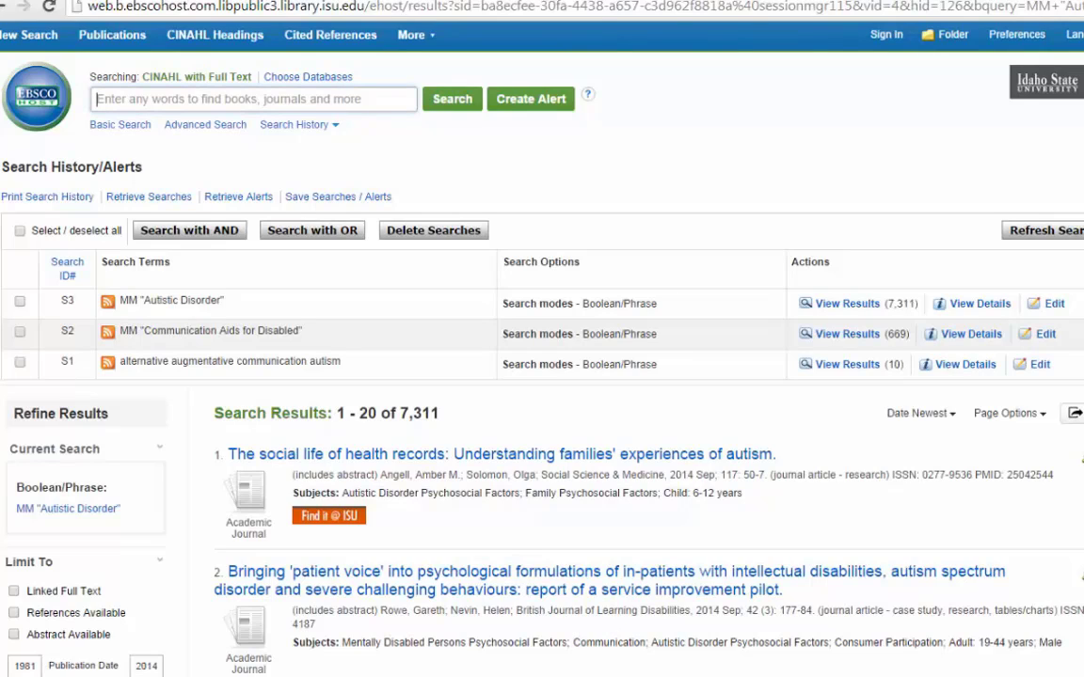
{"action": "left_click", "coordinate": [20, 334]}
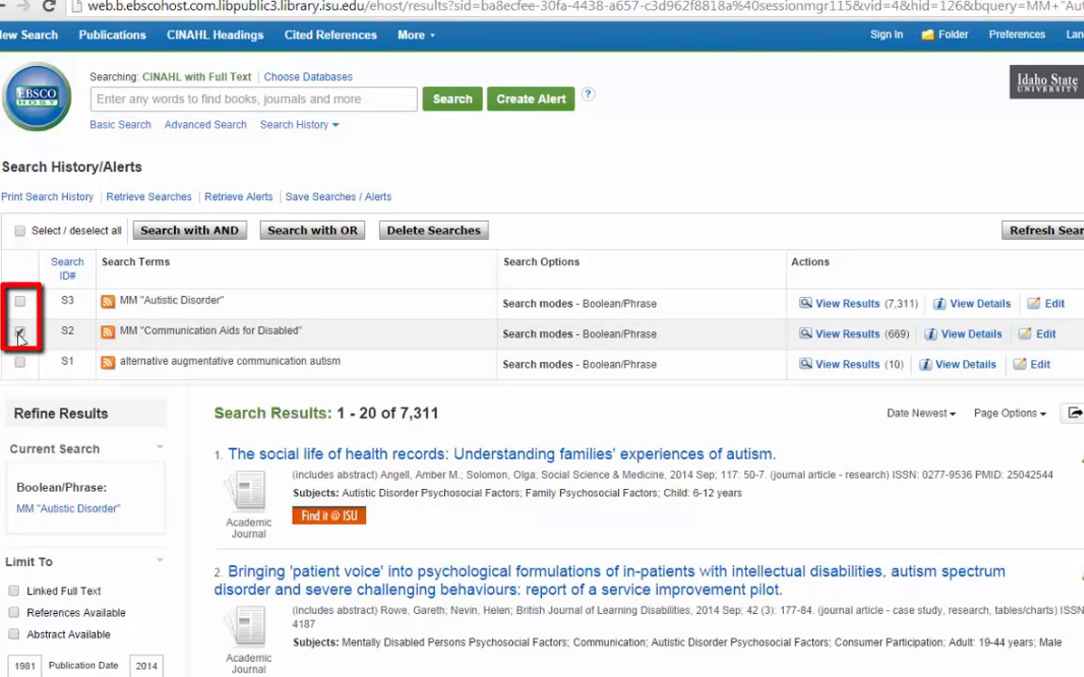
{"action": "left_click", "coordinate": [20, 302]}
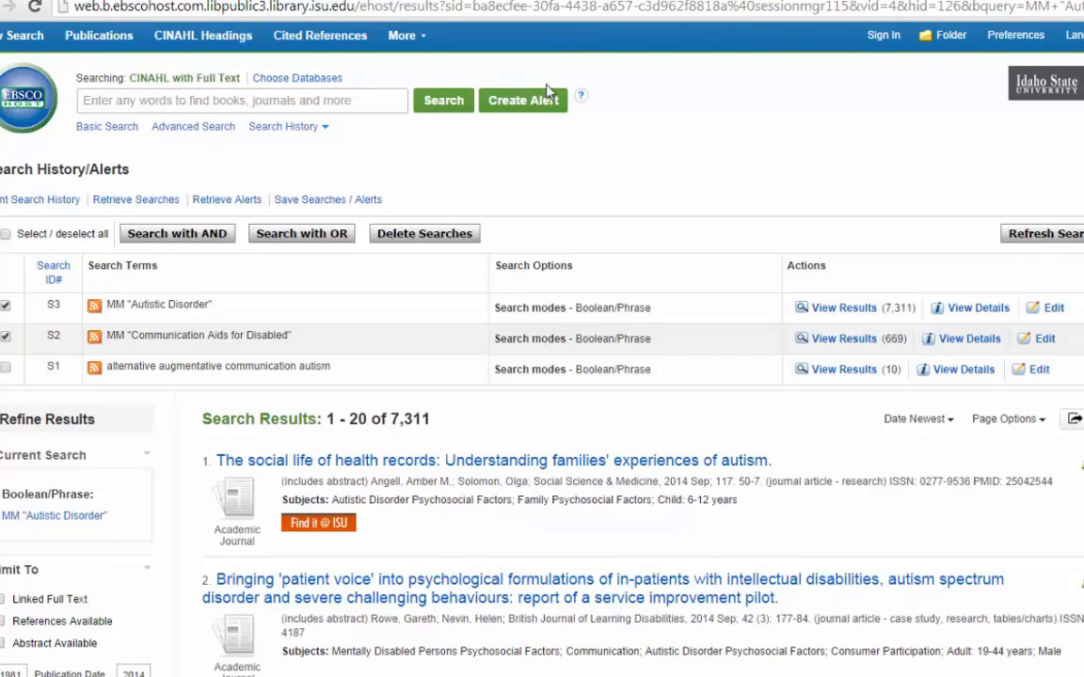
- Combine S2 and S3 with AND into S4 and browse its 34 results
{"action": "left_click", "coordinate": [177, 234]}
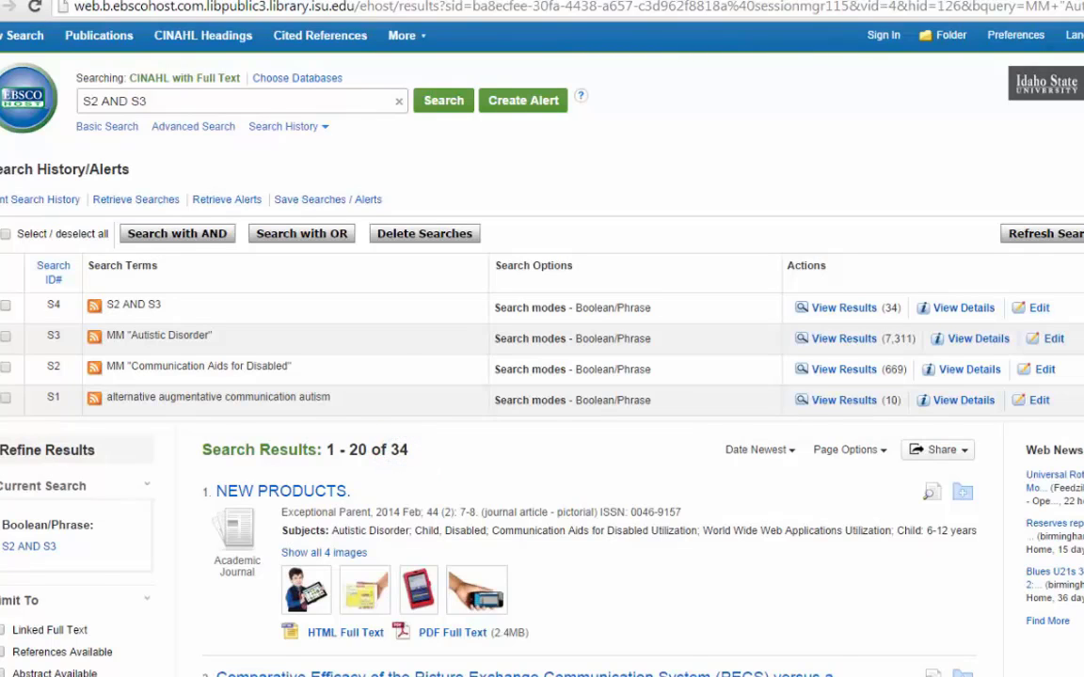
{"action": "scroll", "coordinate": [542, 376], "scroll_direction": "down", "scroll_amount": 1}
{"action": "scroll", "coordinate": [541, 376], "scroll_direction": "down", "scroll_amount": 3}
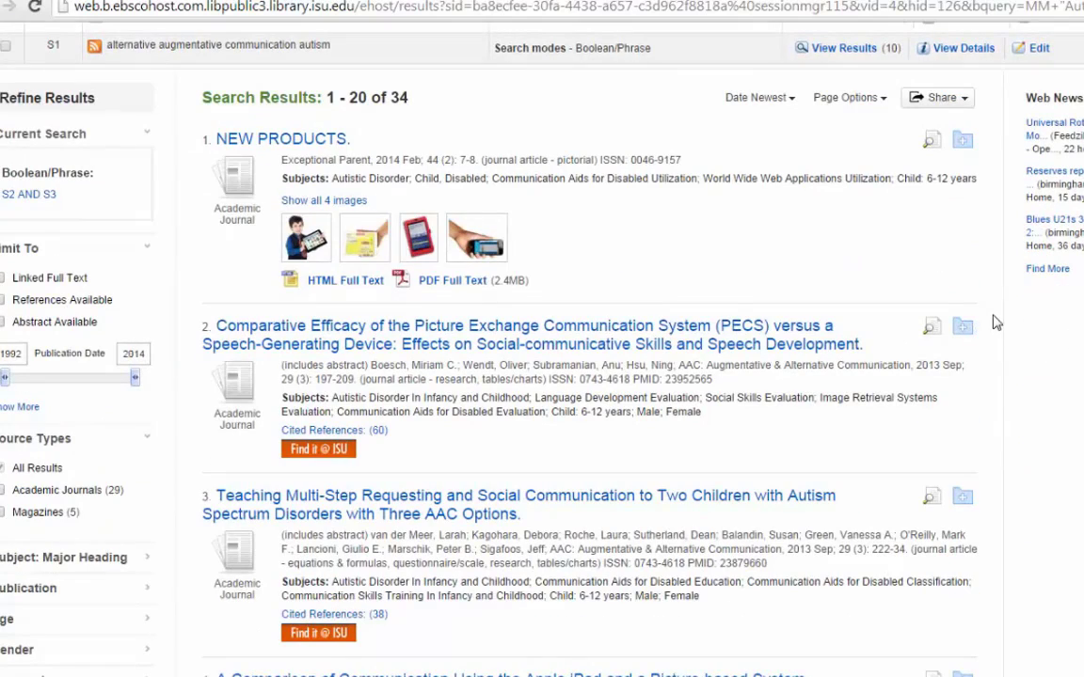
{"action": "scroll", "coordinate": [542, 376], "scroll_direction": "down", "scroll_amount": 2}
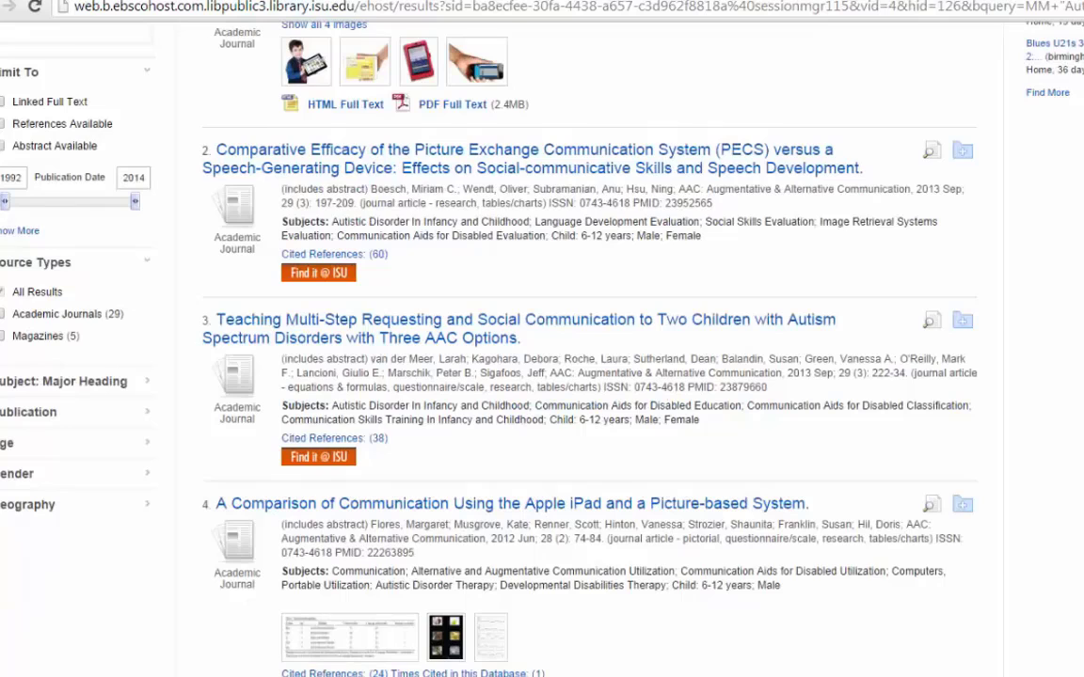
{"action": "scroll", "coordinate": [542, 376], "scroll_direction": "up", "scroll_amount": 1}
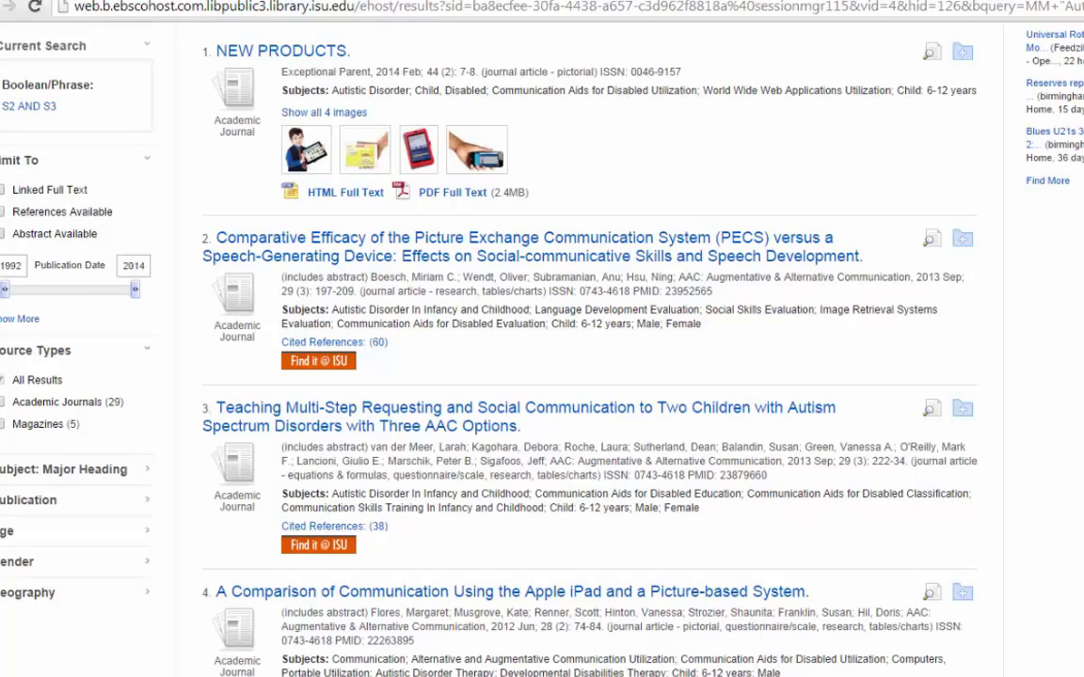
{"action": "scroll", "coordinate": [541, 377], "scroll_direction": "up", "scroll_amount": 5}
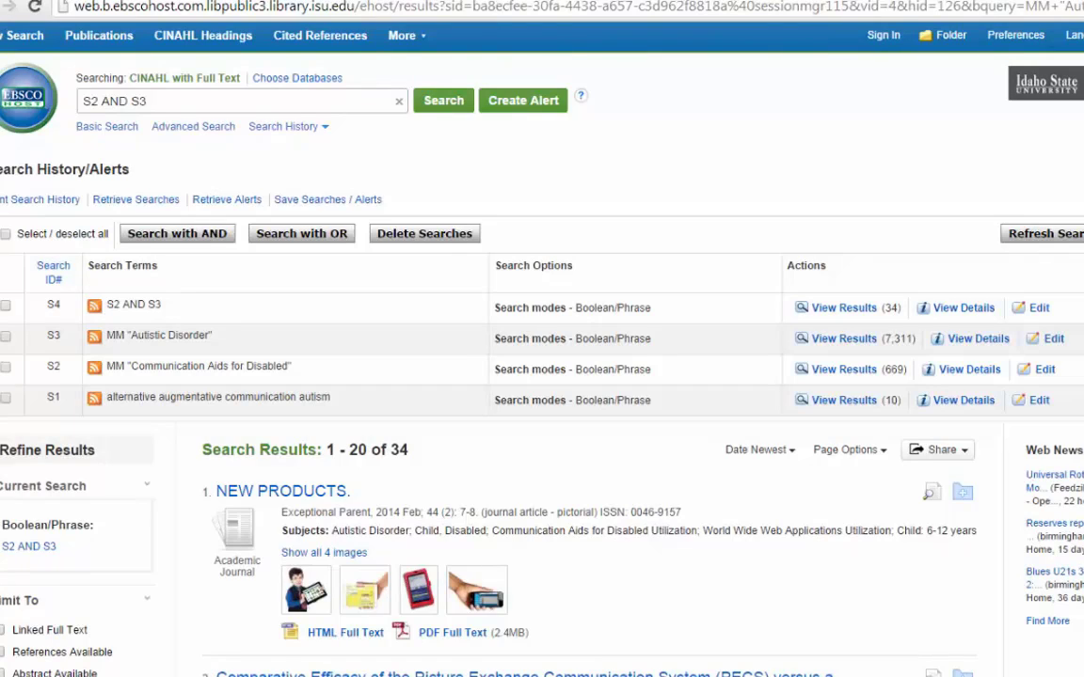
- Look up 'stuttering' in CINAHL Headings and view the Fluency Disorders scope note
{"action": "left_click", "coordinate": [205, 38]}
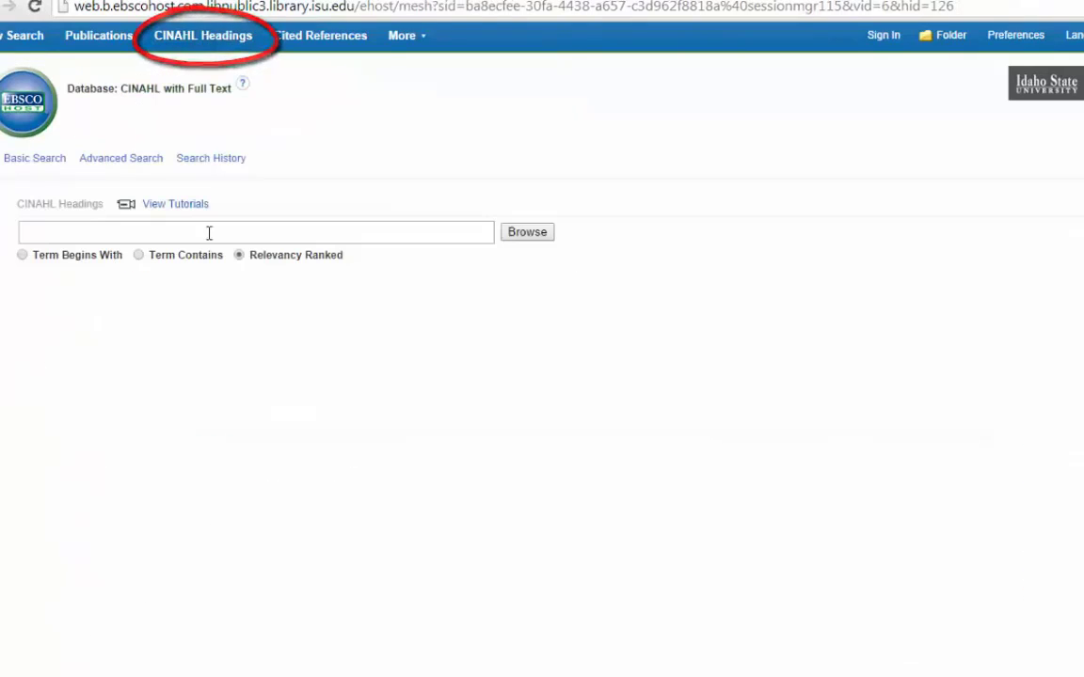
{"action": "left_click", "coordinate": [87, 233]}
{"action": "type", "text": "s"}
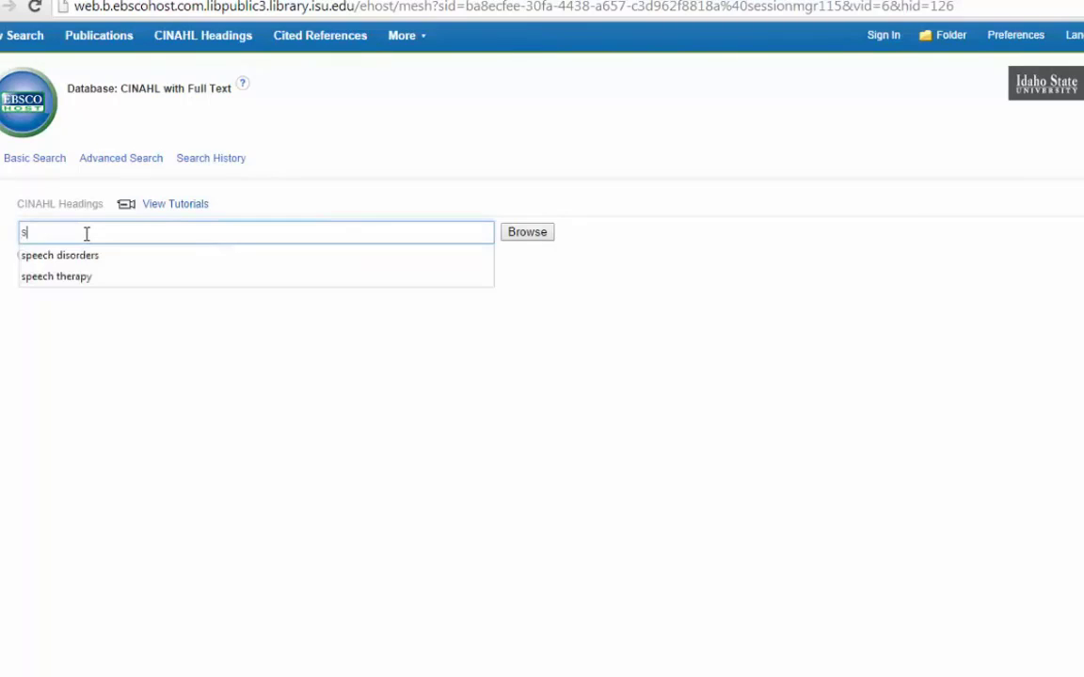
{"action": "type", "text": "tuttering"}
{"action": "key", "text": "Return"}
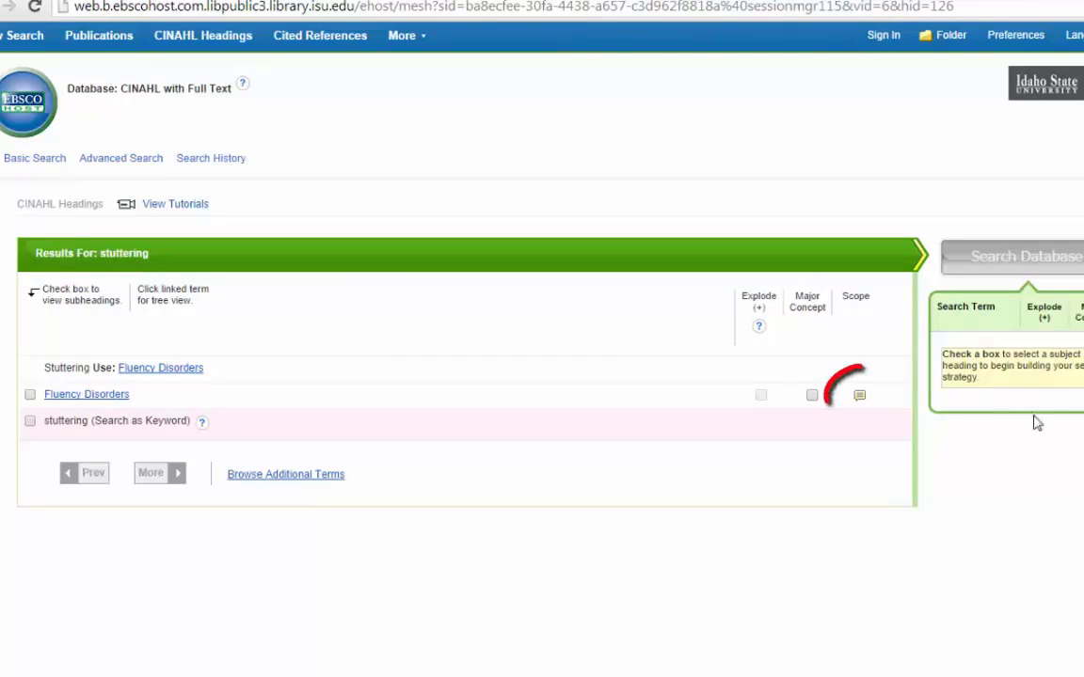
{"action": "left_click", "coordinate": [859, 395]}
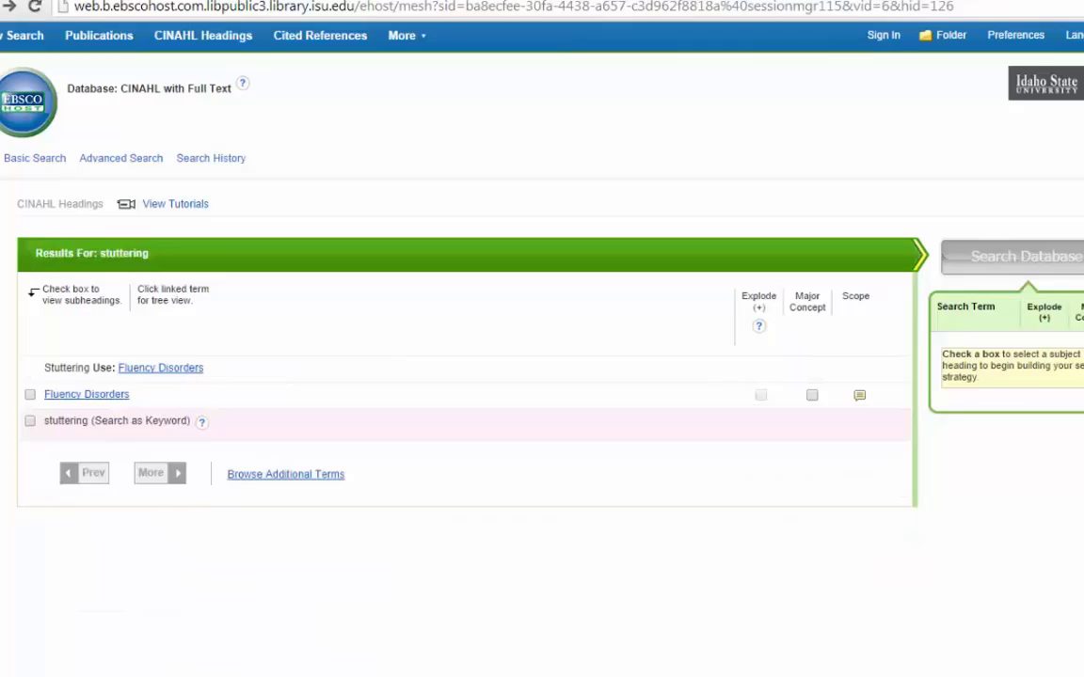
- Select Fluency Disorders and add its Therapy/TH subheading
{"action": "left_click", "coordinate": [30, 396]}
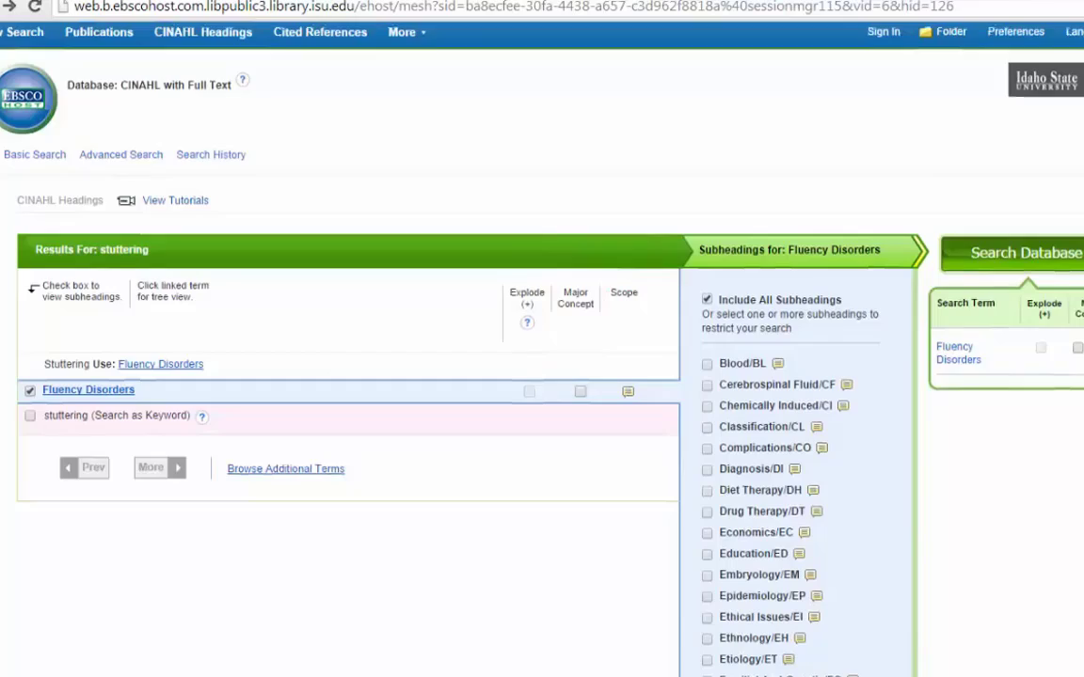
{"action": "scroll", "coordinate": [489, 376], "scroll_direction": "down", "scroll_amount": 1}
{"action": "scroll", "coordinate": [489, 376], "scroll_direction": "down", "scroll_amount": 1}
{"action": "scroll", "coordinate": [489, 376], "scroll_direction": "down", "scroll_amount": 1}
{"action": "scroll", "coordinate": [489, 376], "scroll_direction": "down", "scroll_amount": 1}
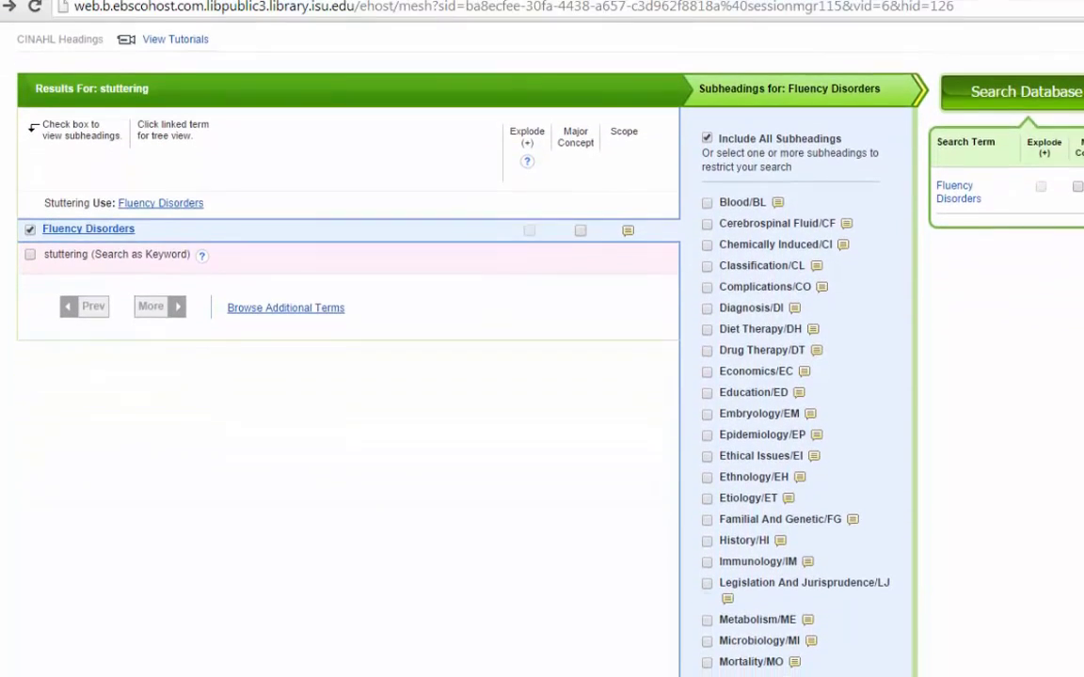
{"action": "scroll", "coordinate": [489, 376], "scroll_direction": "down", "scroll_amount": 1}
{"action": "scroll", "coordinate": [490, 376], "scroll_direction": "down", "scroll_amount": 1}
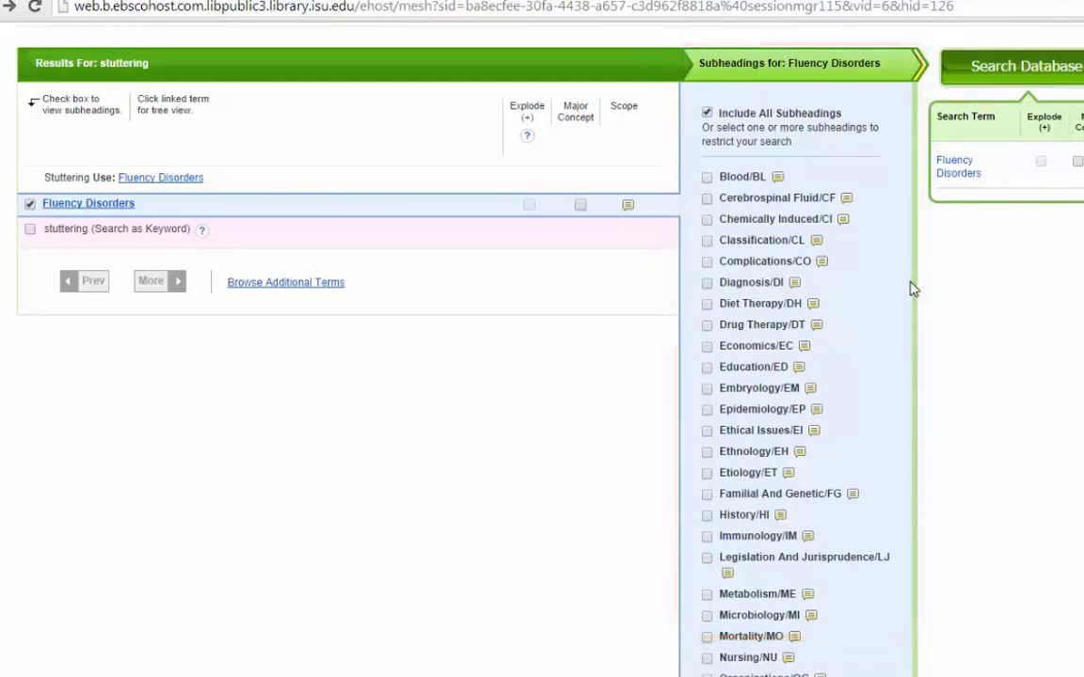
{"action": "scroll", "coordinate": [1042, 349], "scroll_direction": "down", "scroll_amount": 1}
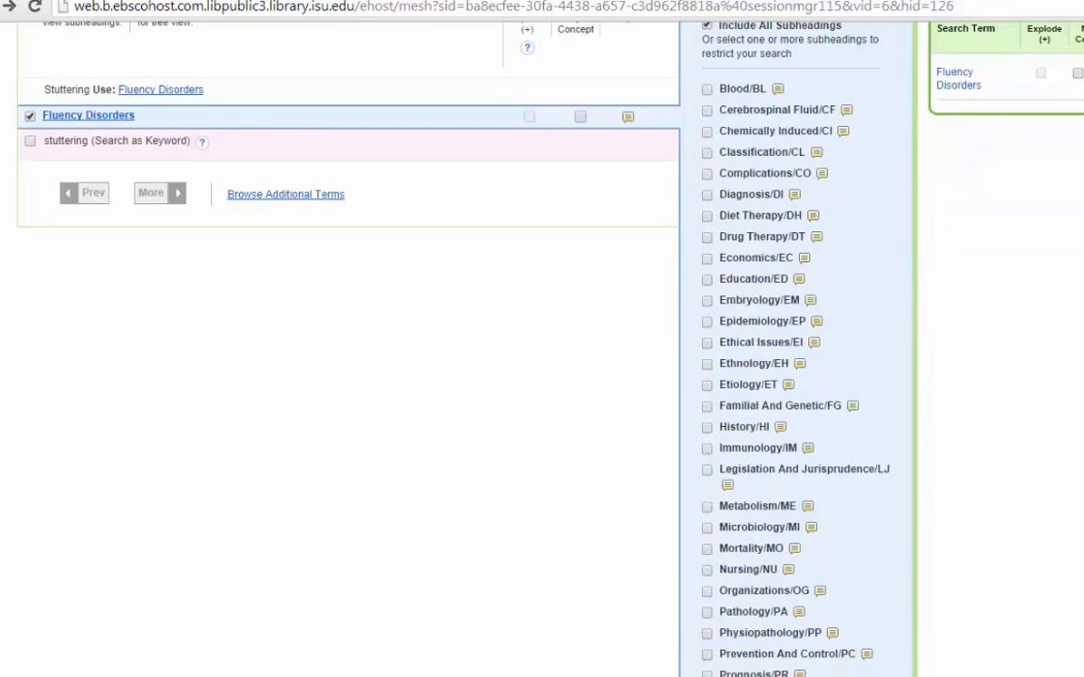
{"action": "scroll", "coordinate": [884, 352], "scroll_direction": "down", "scroll_amount": 1}
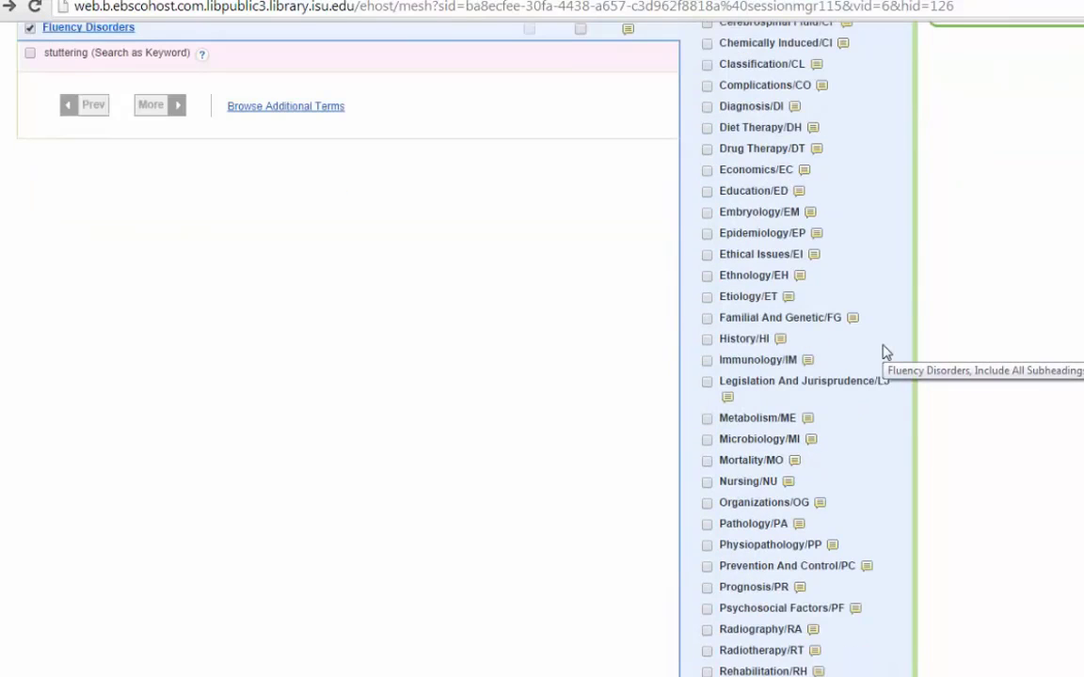
{"action": "scroll", "coordinate": [827, 431], "scroll_direction": "down", "scroll_amount": 1}
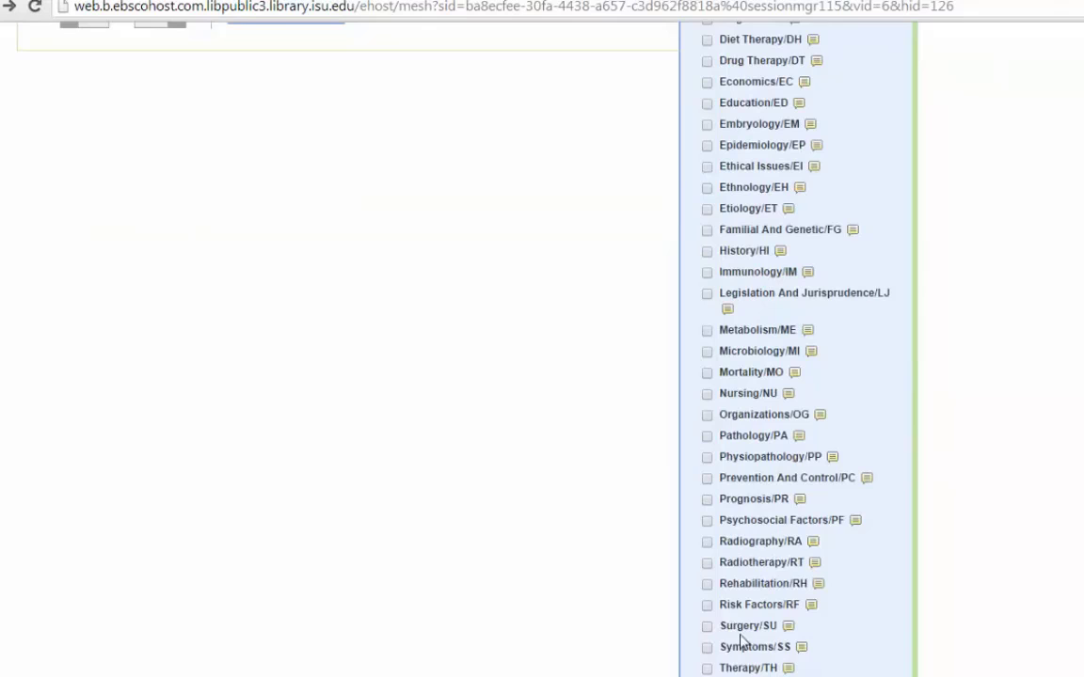
{"action": "left_click", "coordinate": [706, 668]}
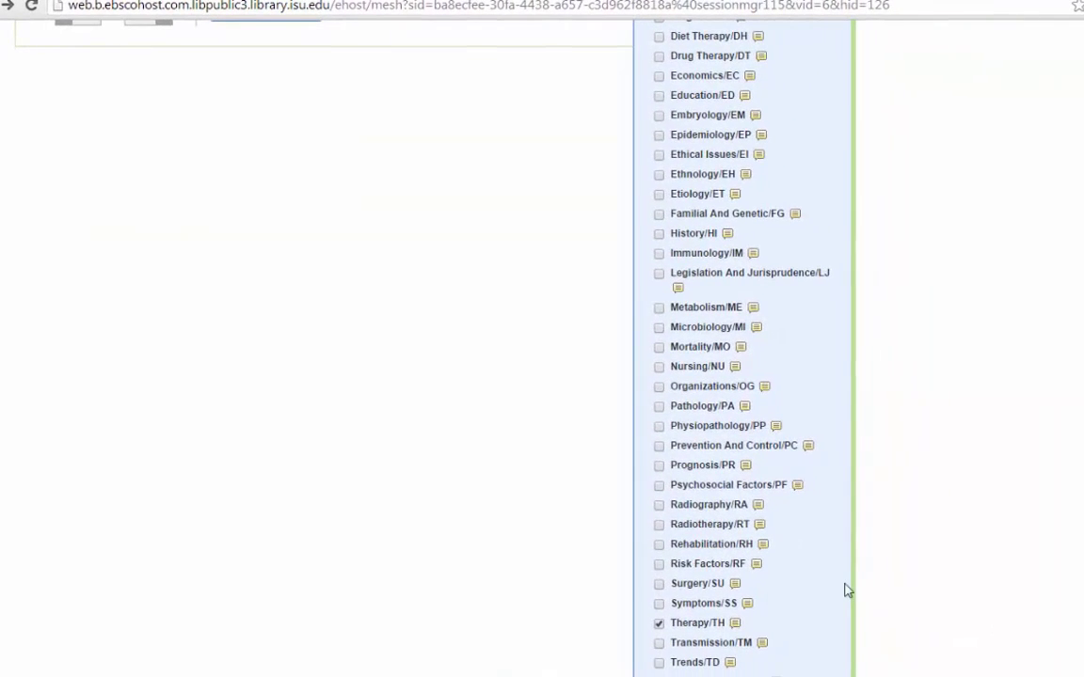
{"action": "scroll", "coordinate": [844, 591], "scroll_direction": "up", "scroll_amount": 5}
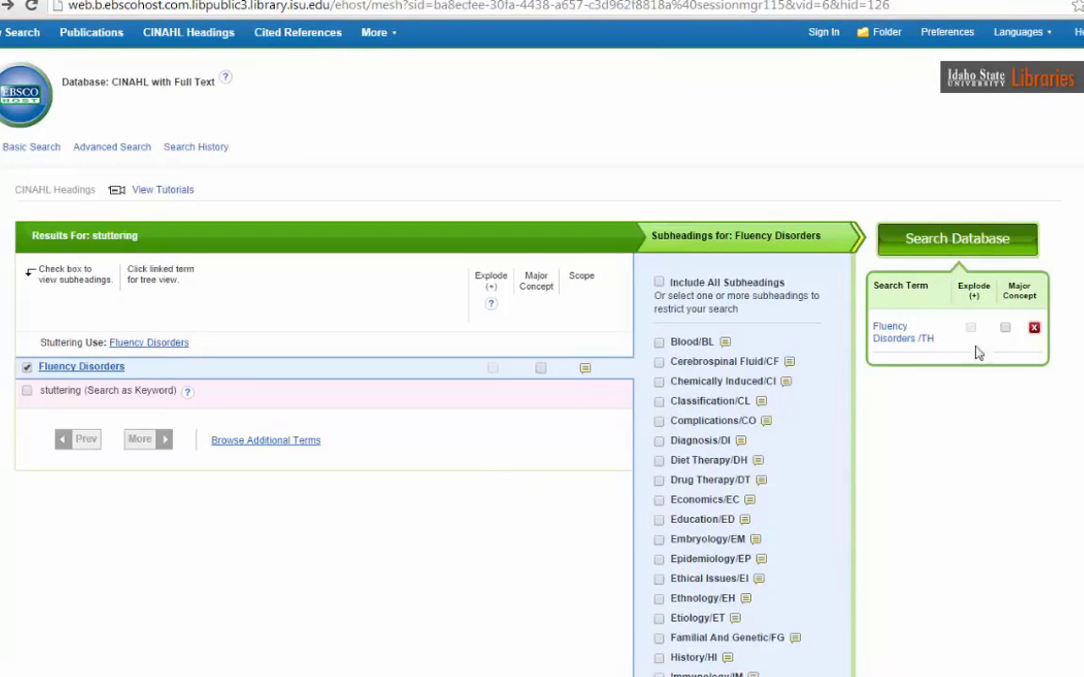
- Run the Fluency Disorders/TH search (487 results) and limit publication dates to 2009–2014
{"action": "left_click", "coordinate": [969, 247]}
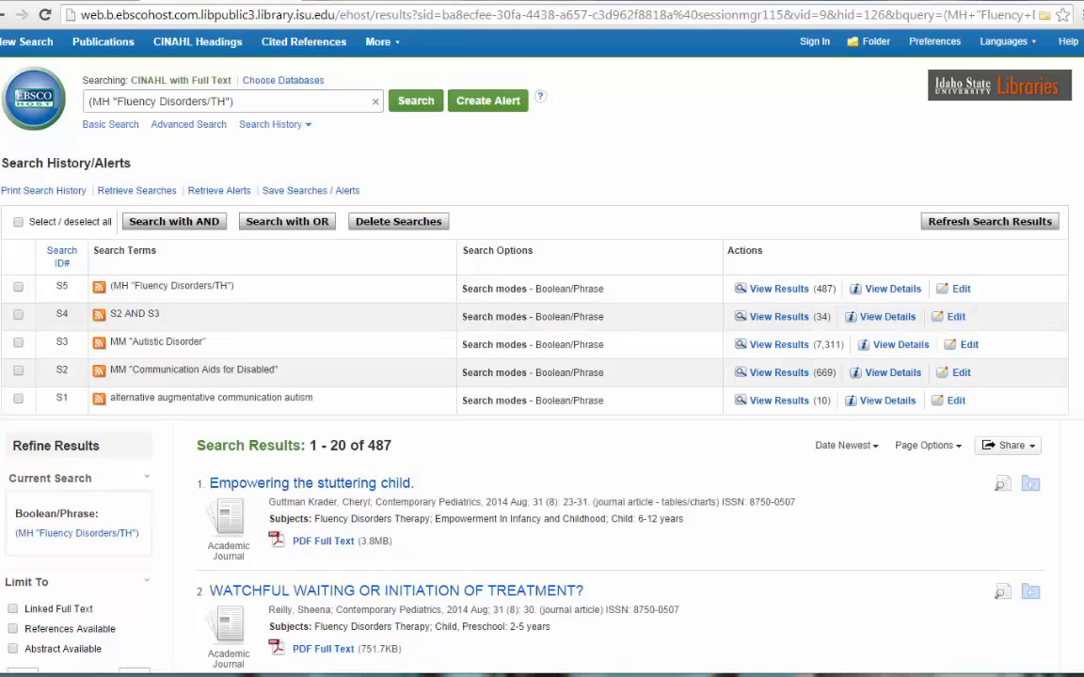
{"action": "scroll", "coordinate": [542, 377], "scroll_direction": "down", "scroll_amount": 1}
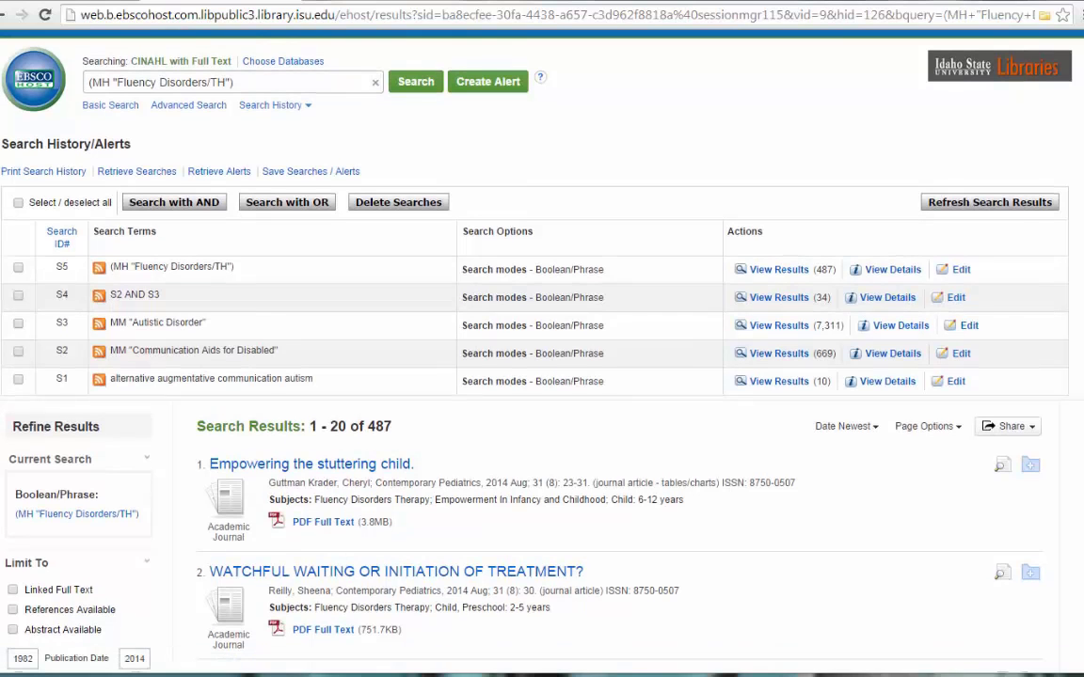
{"action": "scroll", "coordinate": [1080, 120], "scroll_direction": "down", "scroll_amount": 1}
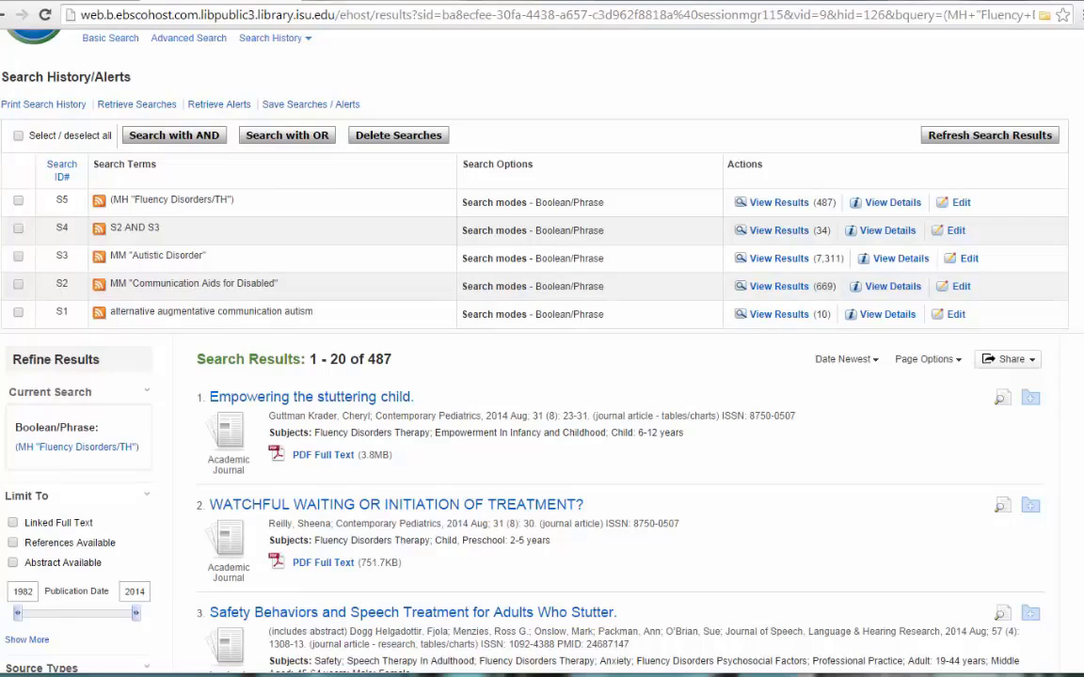
{"action": "scroll", "coordinate": [542, 376], "scroll_direction": "down", "scroll_amount": 2}
{"action": "scroll", "coordinate": [542, 376], "scroll_direction": "down", "scroll_amount": 3}
{"action": "scroll", "coordinate": [542, 376], "scroll_direction": "down", "scroll_amount": 1}
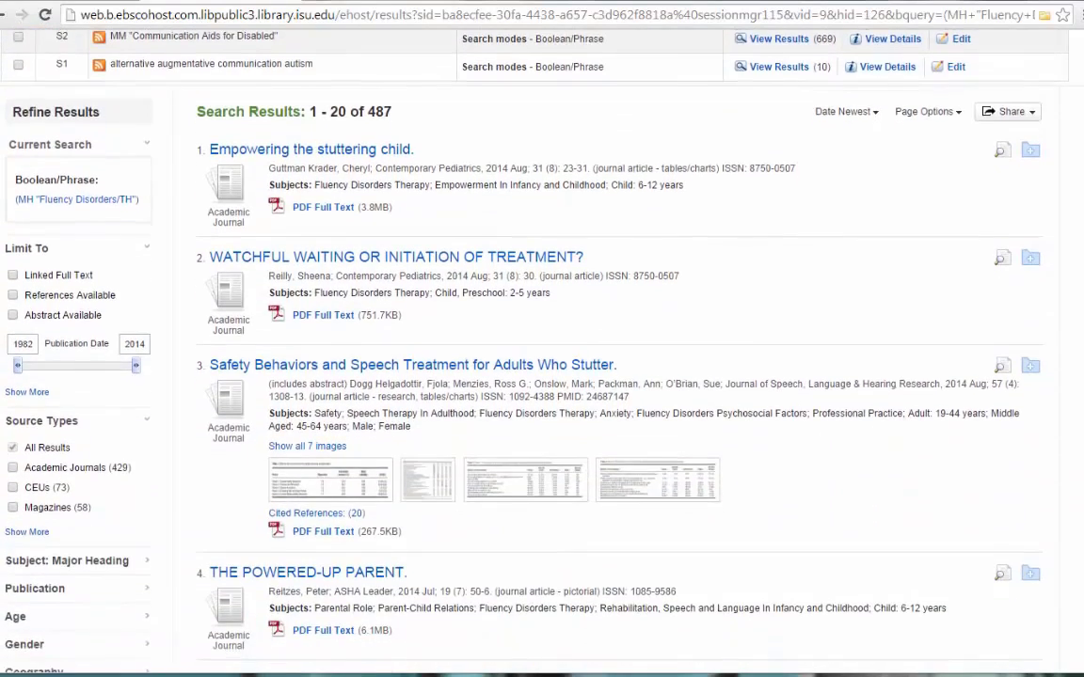
{"action": "scroll", "coordinate": [793, 546], "scroll_direction": "down", "scroll_amount": 1}
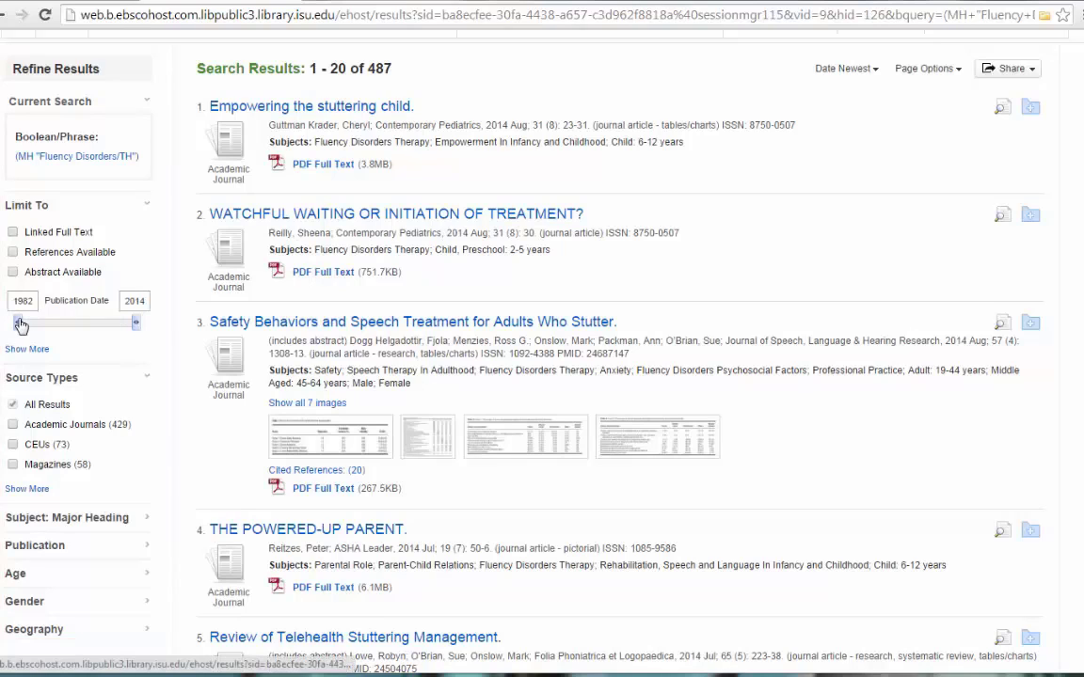
{"action": "mouse_move", "coordinate": [20, 324]}
{"action": "left_mouse_down"}
{"action": "mouse_move", "coordinate": [125, 311]}
{"action": "mouse_move", "coordinate": [123, 320]}
{"action": "left_mouse_up"}
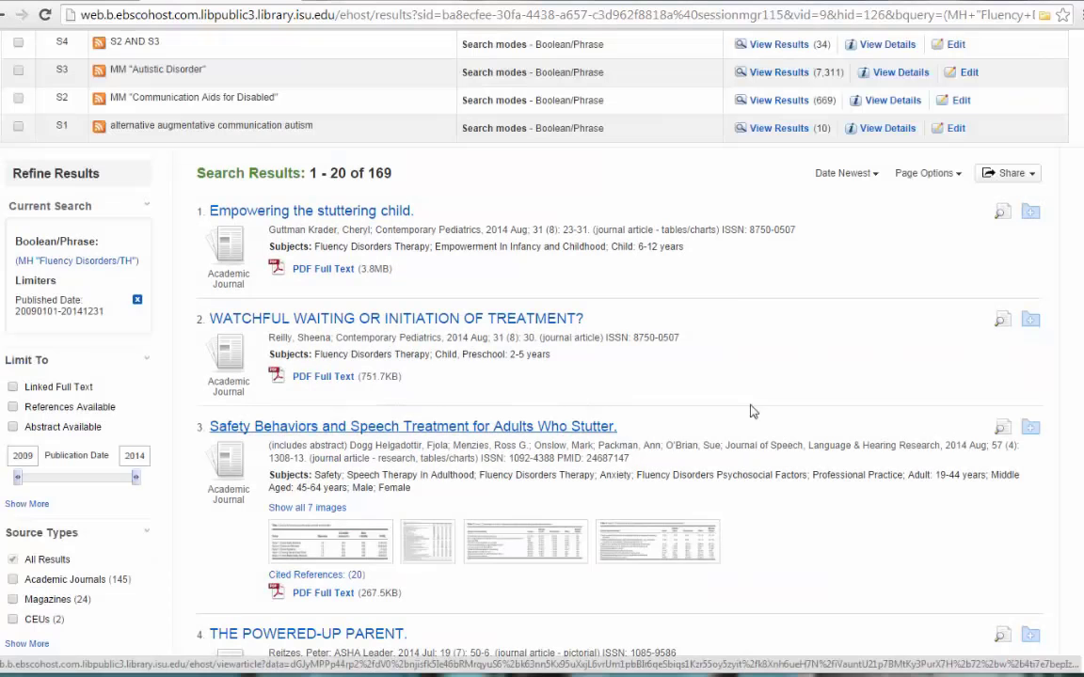
- Limit the 169 results to Academic Journals source type
{"action": "scroll", "coordinate": [737, 304], "scroll_direction": "down", "scroll_amount": 2}
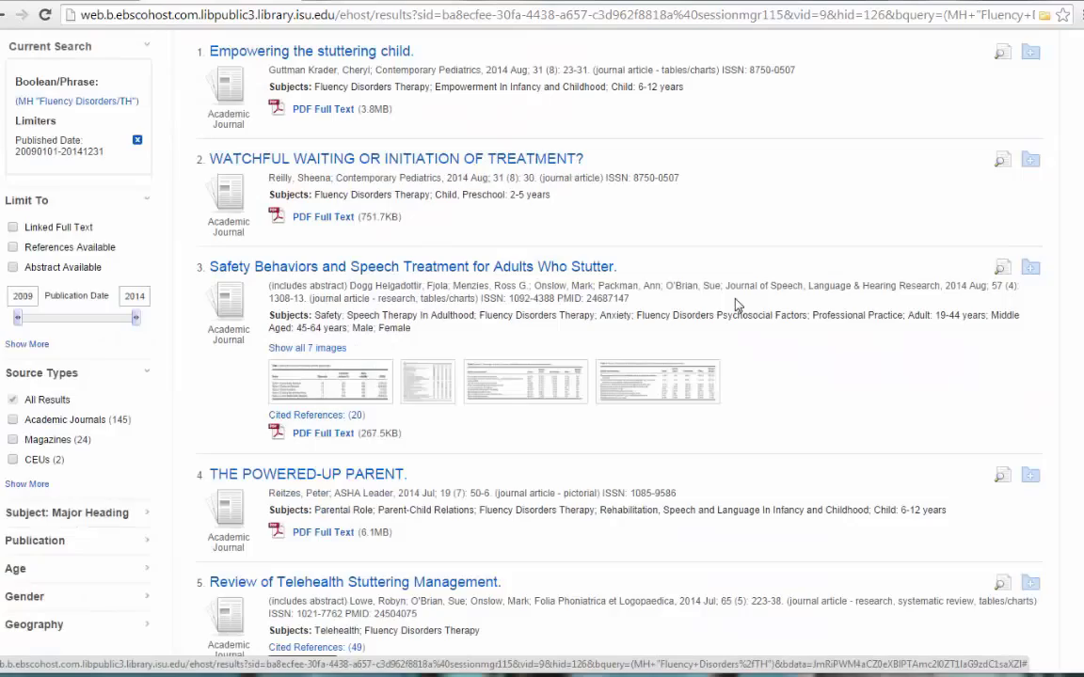
{"action": "scroll", "coordinate": [736, 304], "scroll_direction": "down", "scroll_amount": 1}
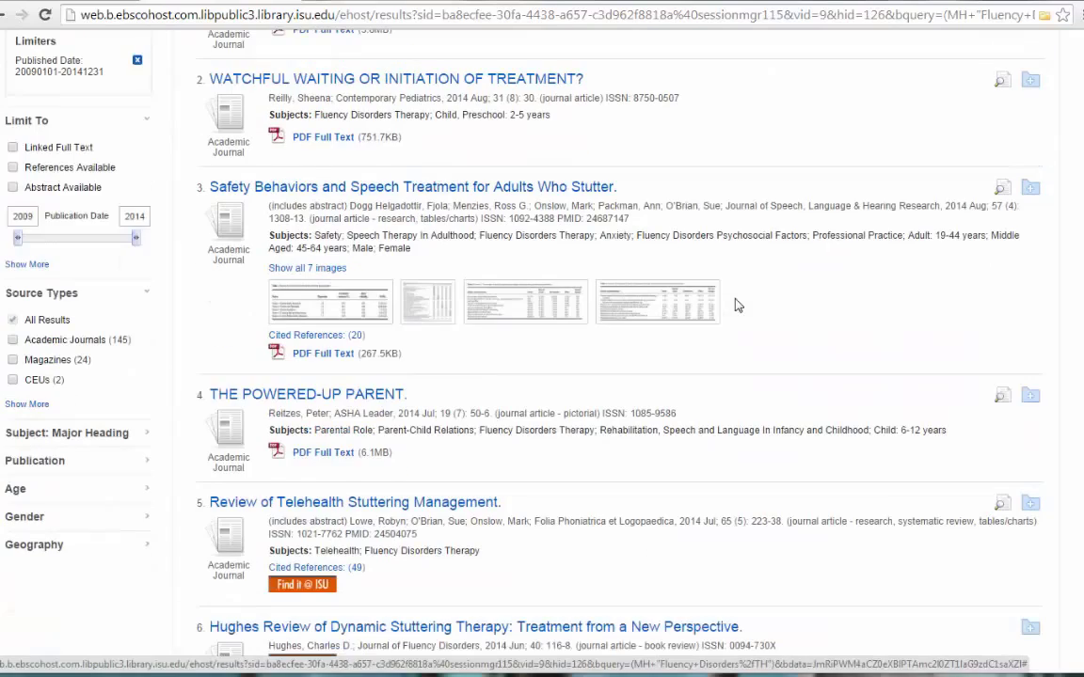
{"action": "left_click", "coordinate": [13, 340]}
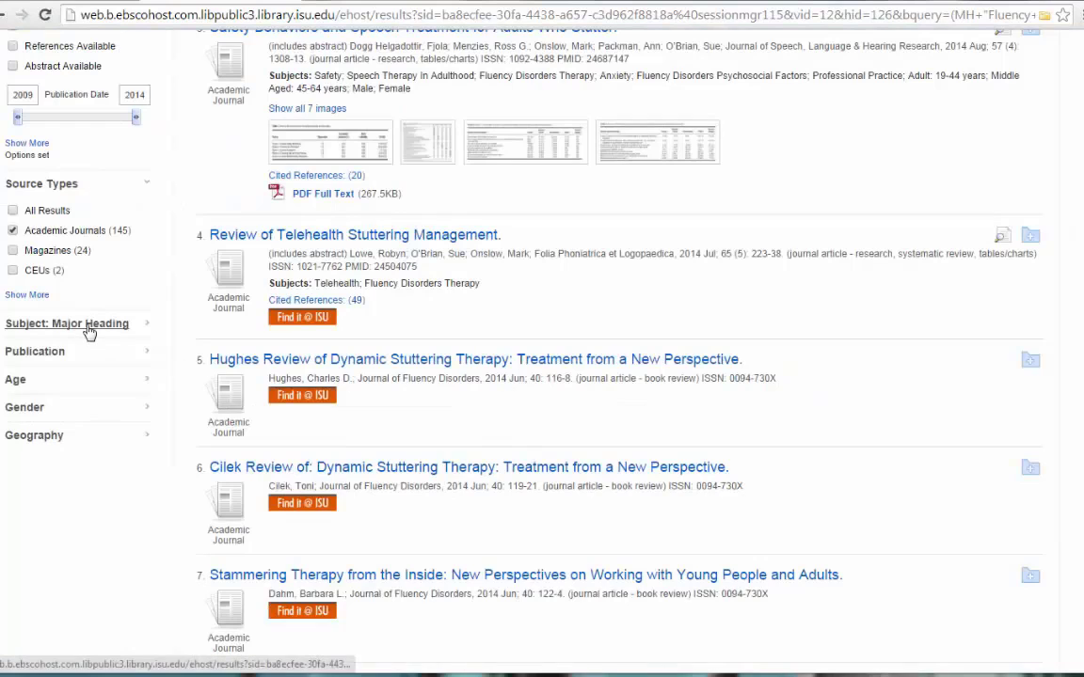
- Expand the Subject, Publication and Age facets and show all age groups
{"action": "left_click", "coordinate": [89, 329]}
{"action": "scroll", "coordinate": [94, 393], "scroll_direction": "down", "scroll_amount": 1}
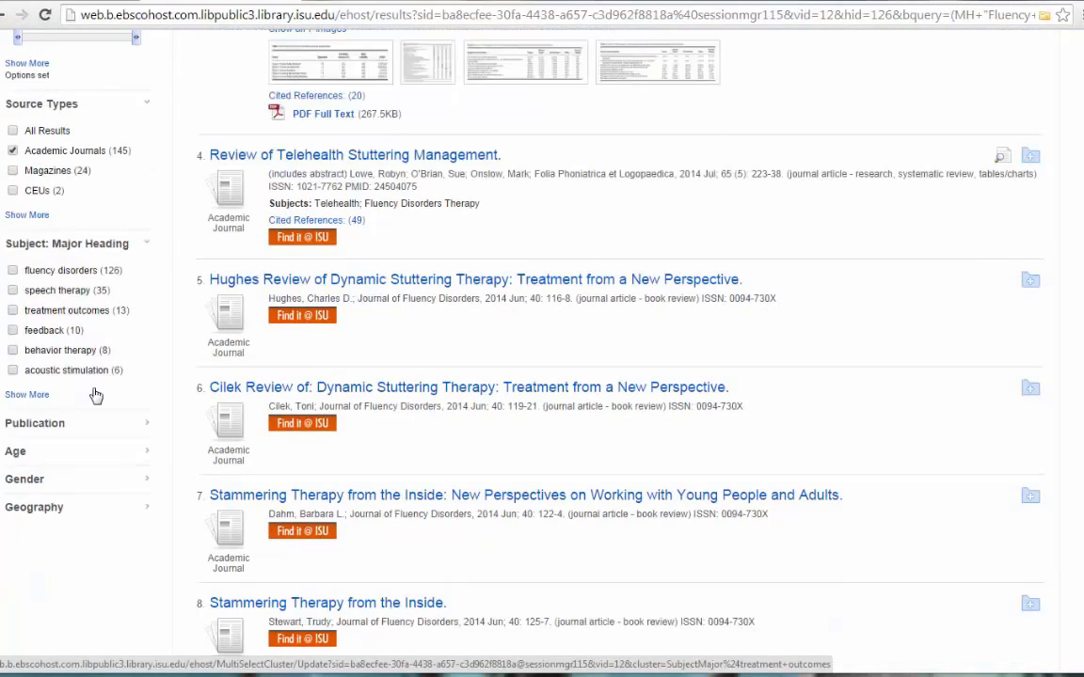
{"action": "left_click", "coordinate": [35, 427]}
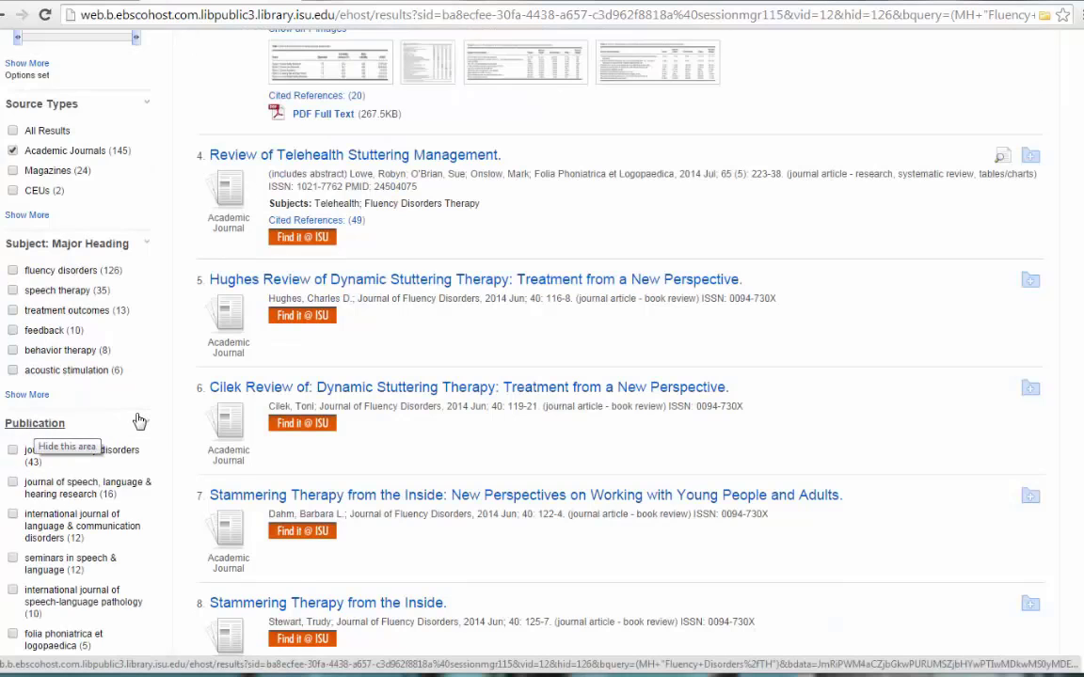
{"action": "scroll", "coordinate": [139, 421], "scroll_direction": "down", "scroll_amount": 1}
{"action": "scroll", "coordinate": [139, 357], "scroll_direction": "down", "scroll_amount": 2}
{"action": "left_click", "coordinate": [29, 457]}
{"action": "scroll", "coordinate": [28, 459], "scroll_direction": "down", "scroll_amount": 1}
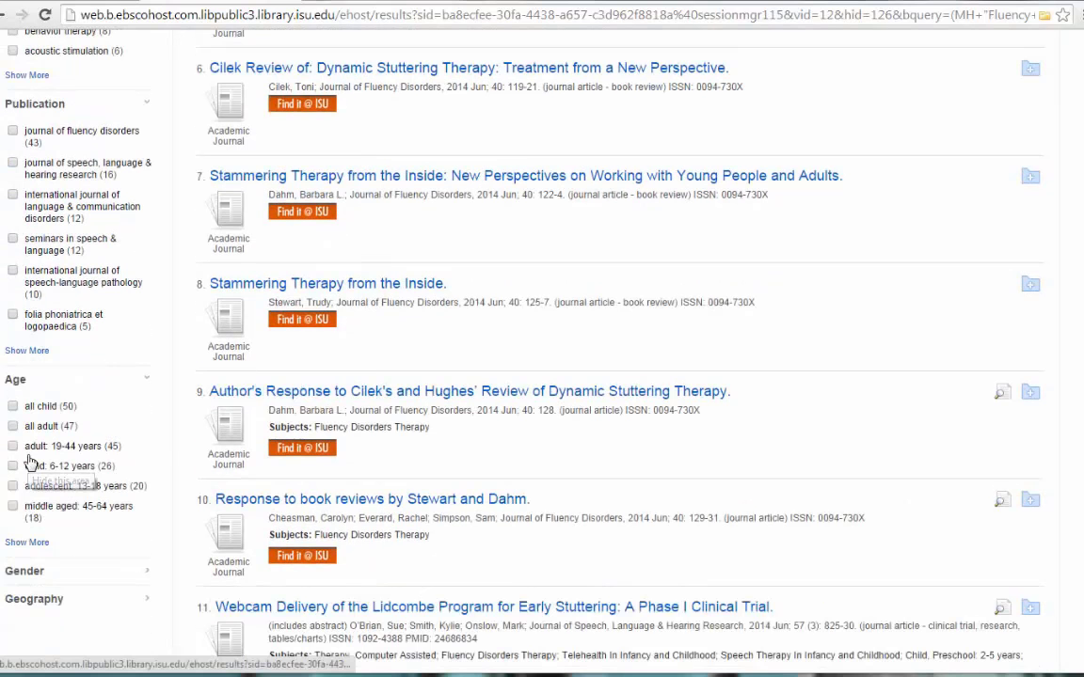
{"action": "scroll", "coordinate": [130, 346], "scroll_direction": "down", "scroll_amount": 1}
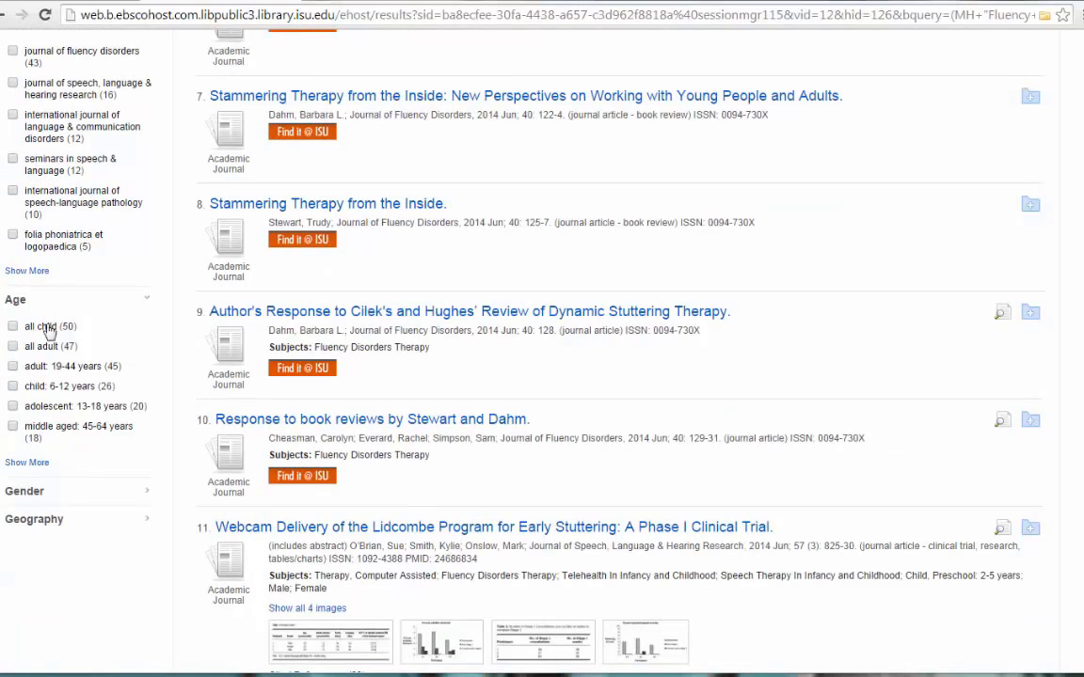
{"action": "left_click", "coordinate": [28, 463]}
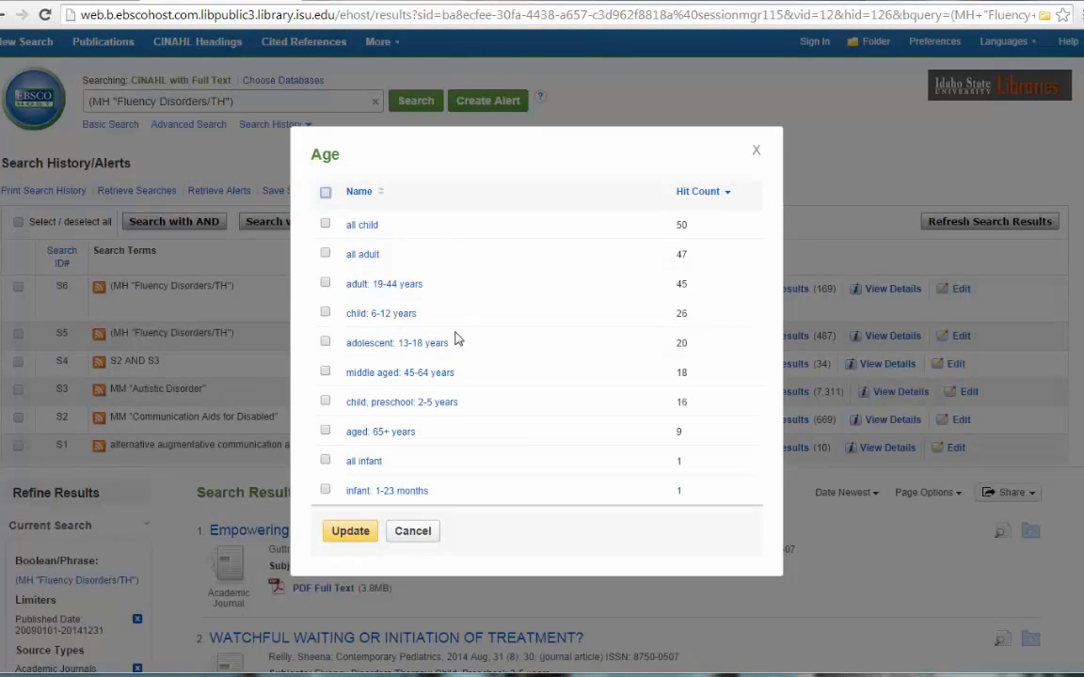
- Apply the child, preschool: 2-5 years age limit, leaving 16 Fluency Disorders therapy results
{"action": "left_click", "coordinate": [324, 402]}
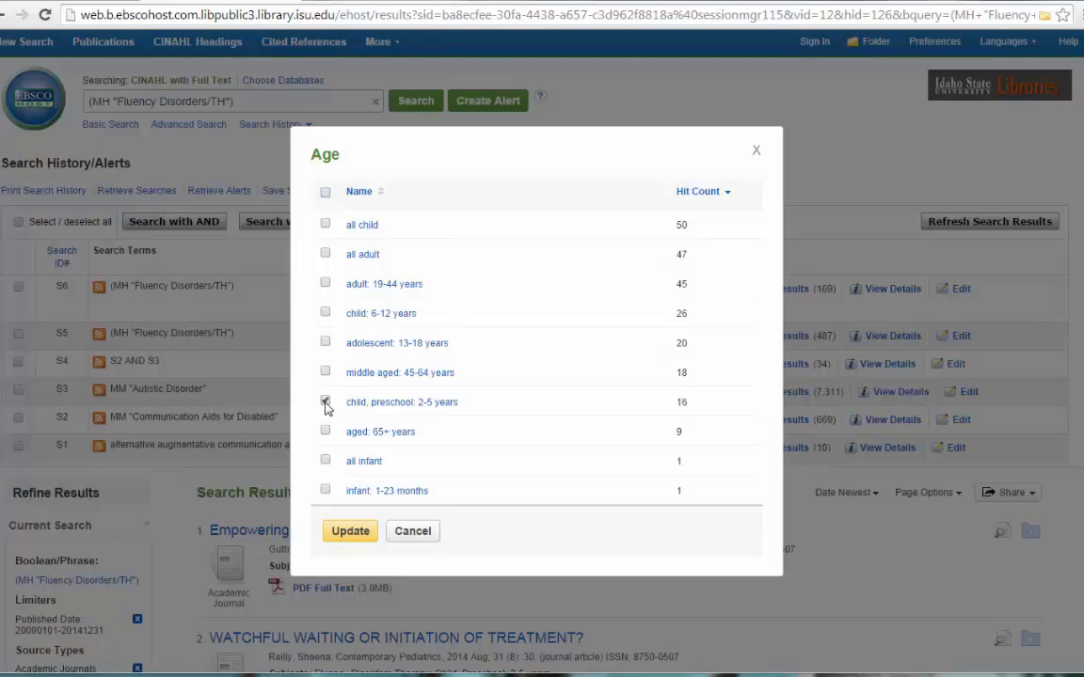
{"action": "left_click", "coordinate": [351, 532]}
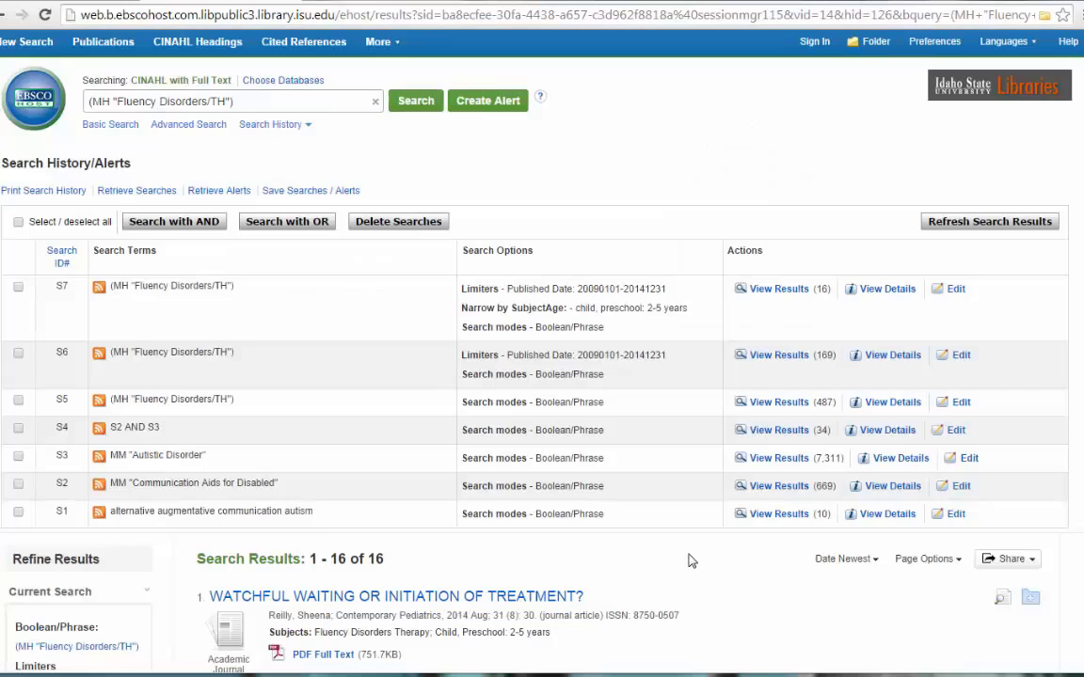
{"action": "scroll", "coordinate": [772, 558], "scroll_direction": "down", "scroll_amount": 3}
{"action": "scroll", "coordinate": [772, 559], "scroll_direction": "down", "scroll_amount": 1}
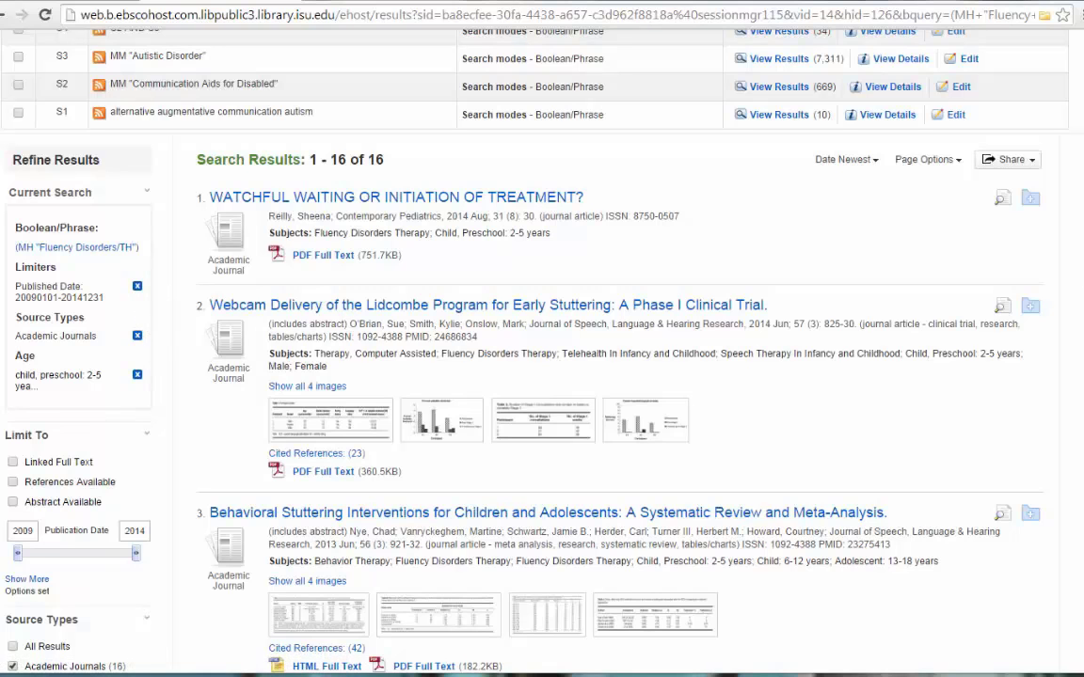
{"action": "scroll", "coordinate": [1080, 158], "scroll_direction": "up", "scroll_amount": 4}
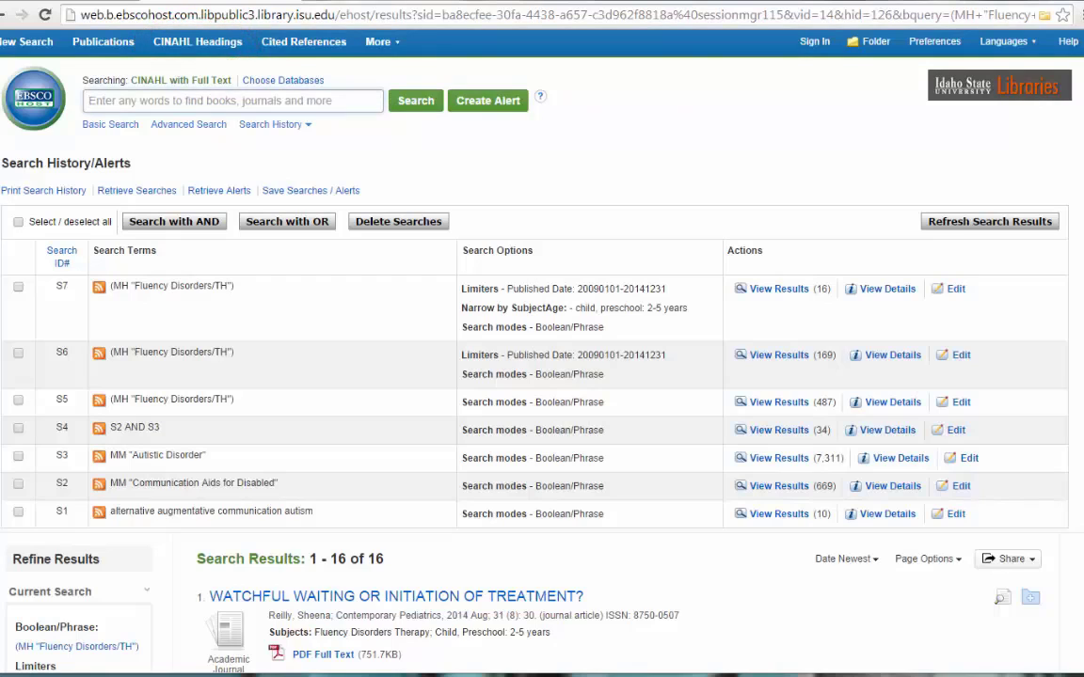
- Switch to Advanced Search and browse its limiters down to special-interest categories like Social Work
{"action": "left_click", "coordinate": [193, 126]}
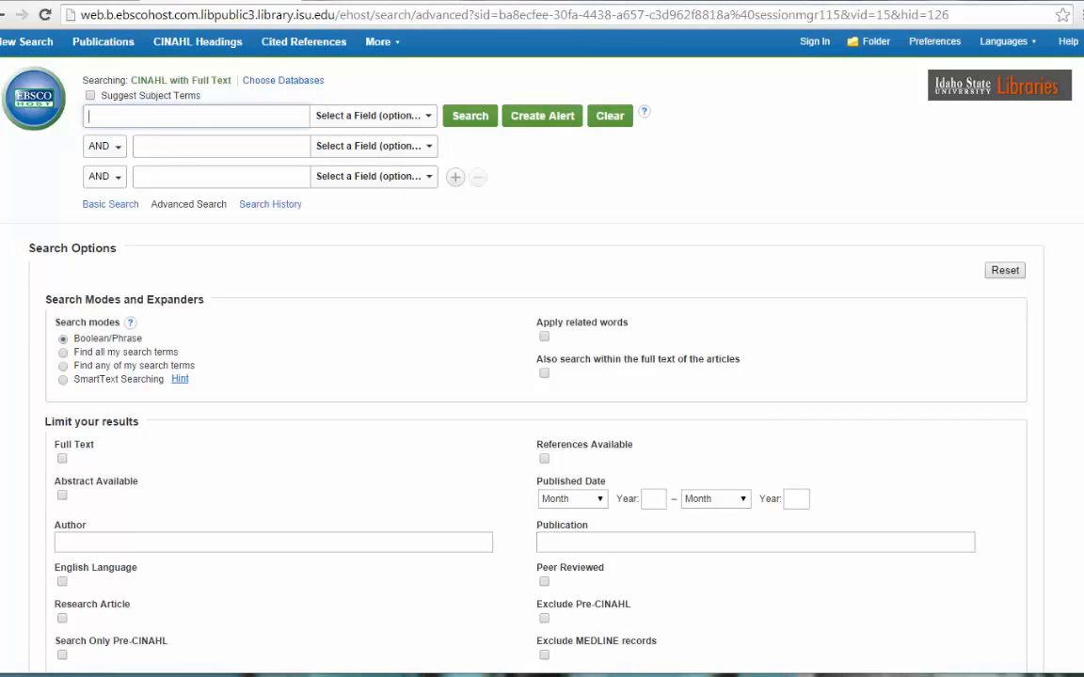
{"action": "scroll", "coordinate": [1067, 460], "scroll_direction": "down", "scroll_amount": 3}
{"action": "scroll", "coordinate": [1066, 460], "scroll_direction": "down", "scroll_amount": 2}
{"action": "scroll", "coordinate": [1069, 461], "scroll_direction": "down", "scroll_amount": 2}
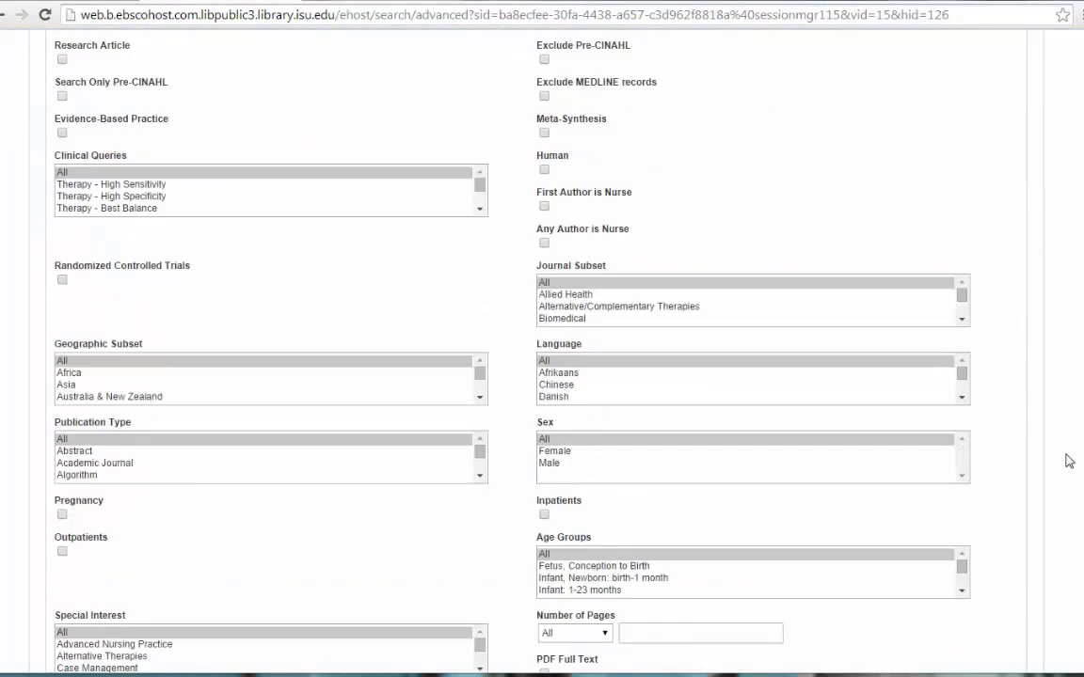
{"action": "scroll", "coordinate": [1069, 461], "scroll_direction": "down", "scroll_amount": 2}
{"action": "scroll", "coordinate": [1068, 461], "scroll_direction": "up", "scroll_amount": 1}
{"action": "scroll", "coordinate": [1066, 467], "scroll_direction": "up", "scroll_amount": 2}
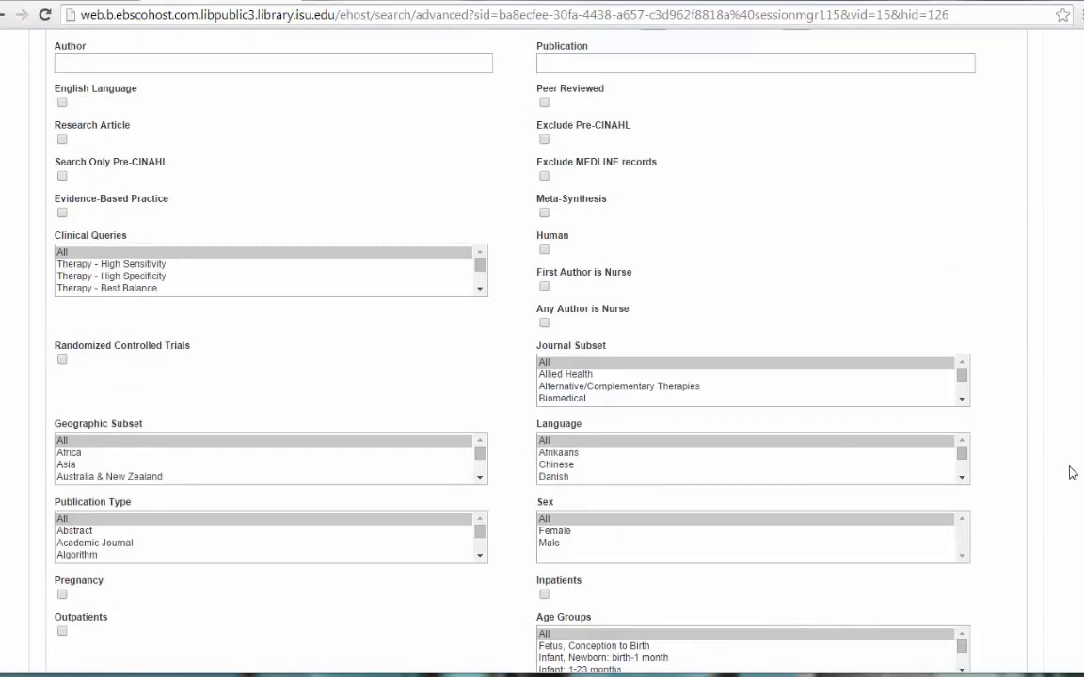
{"action": "scroll", "coordinate": [1070, 470], "scroll_direction": "up", "scroll_amount": 3}
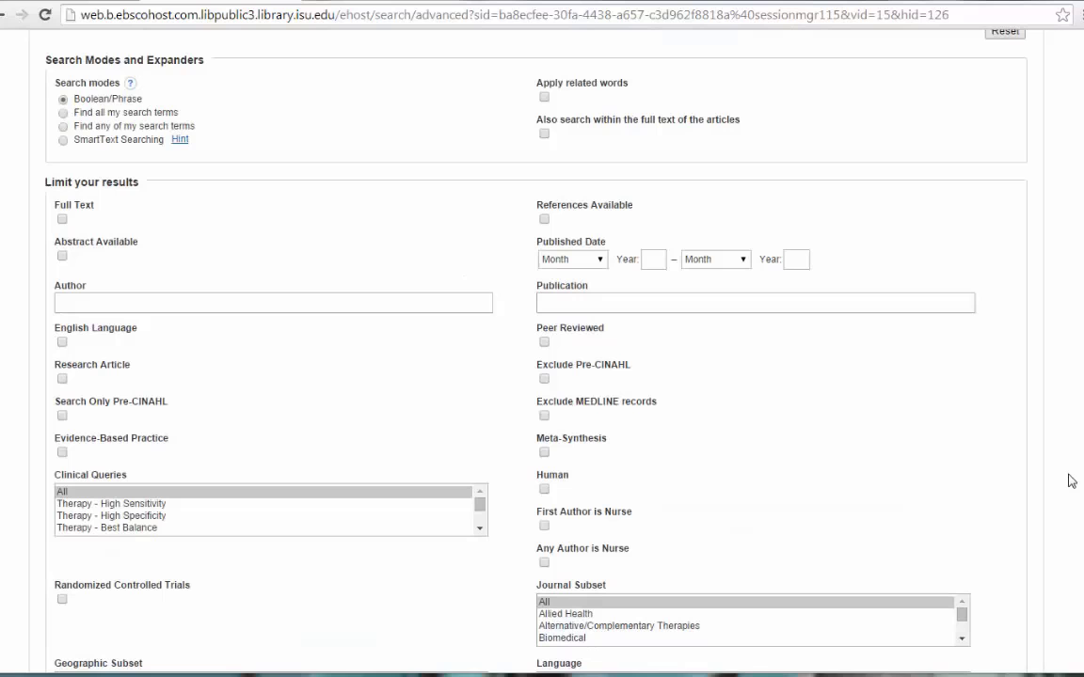
{"action": "scroll", "coordinate": [332, 310], "scroll_direction": "down", "scroll_amount": 1}
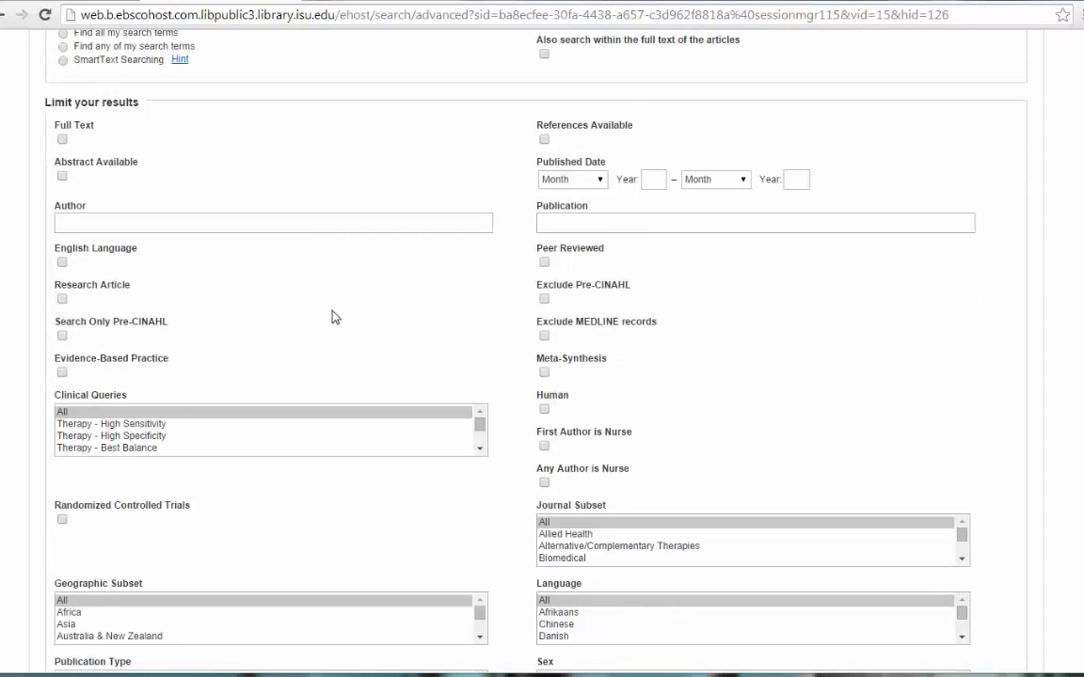
{"action": "scroll", "coordinate": [334, 317], "scroll_direction": "down", "scroll_amount": 2}
{"action": "scroll", "coordinate": [341, 317], "scroll_direction": "down", "scroll_amount": 1}
{"action": "scroll", "coordinate": [344, 315], "scroll_direction": "down", "scroll_amount": 1}
{"action": "scroll", "coordinate": [346, 313], "scroll_direction": "down", "scroll_amount": 2}
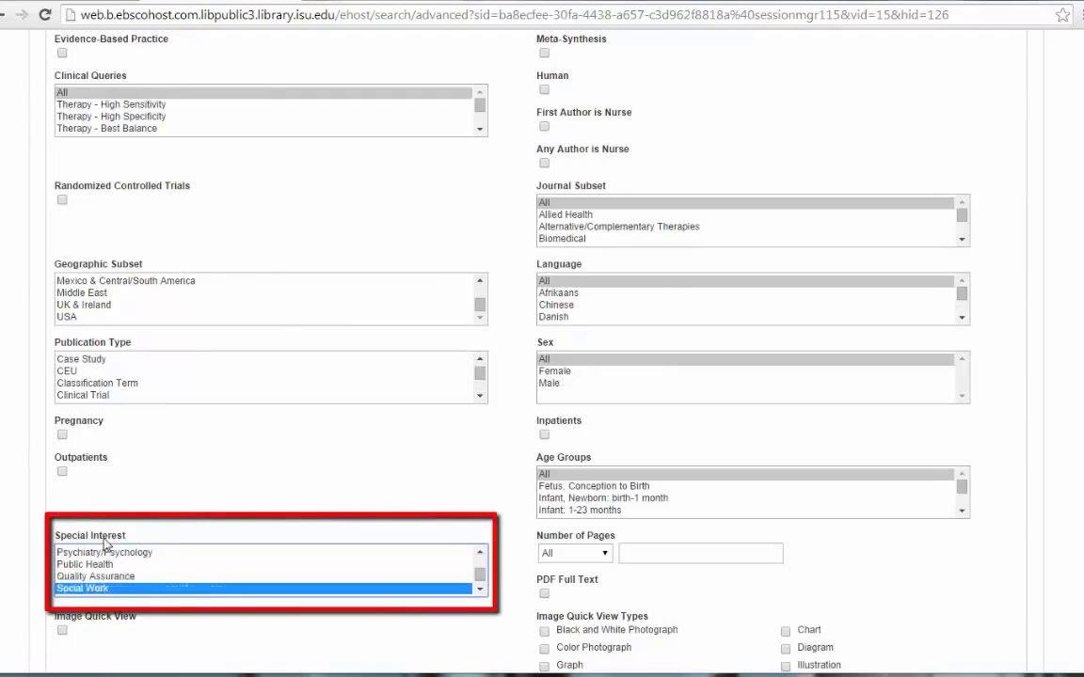
- Select Speech-Language Pathology/Audiology in the Special Interest list
{"action": "key", "text": "Down"}
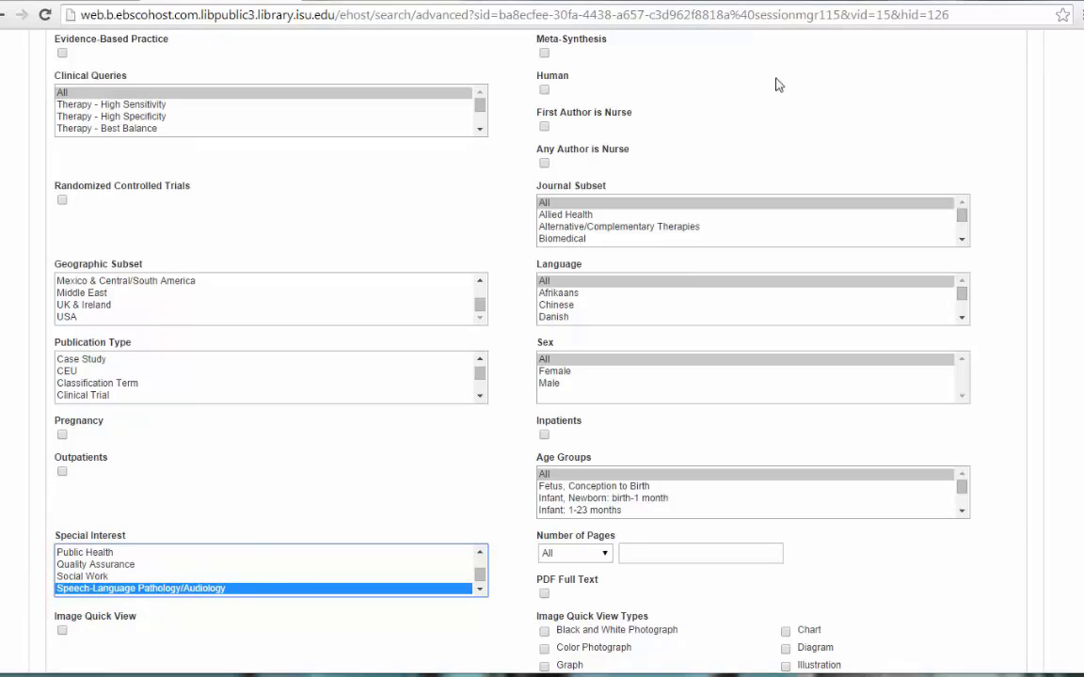
- Set the Published Date range to 2004 through 2014
{"action": "scroll", "coordinate": [926, 428], "scroll_direction": "up", "scroll_amount": 5}
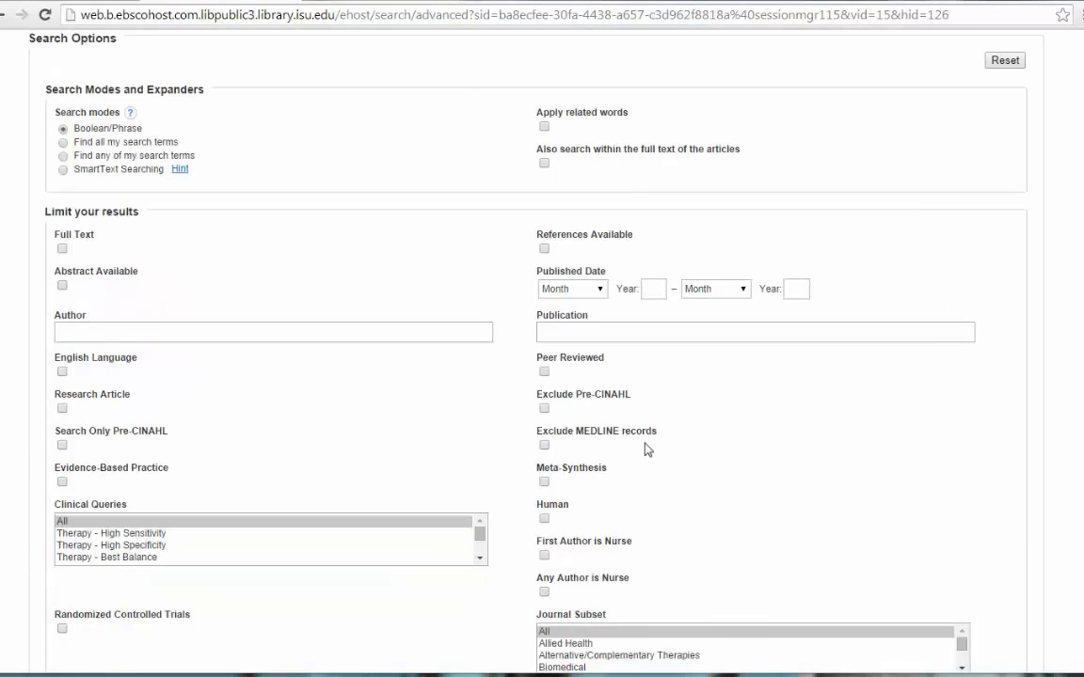
{"action": "left_click", "coordinate": [661, 289]}
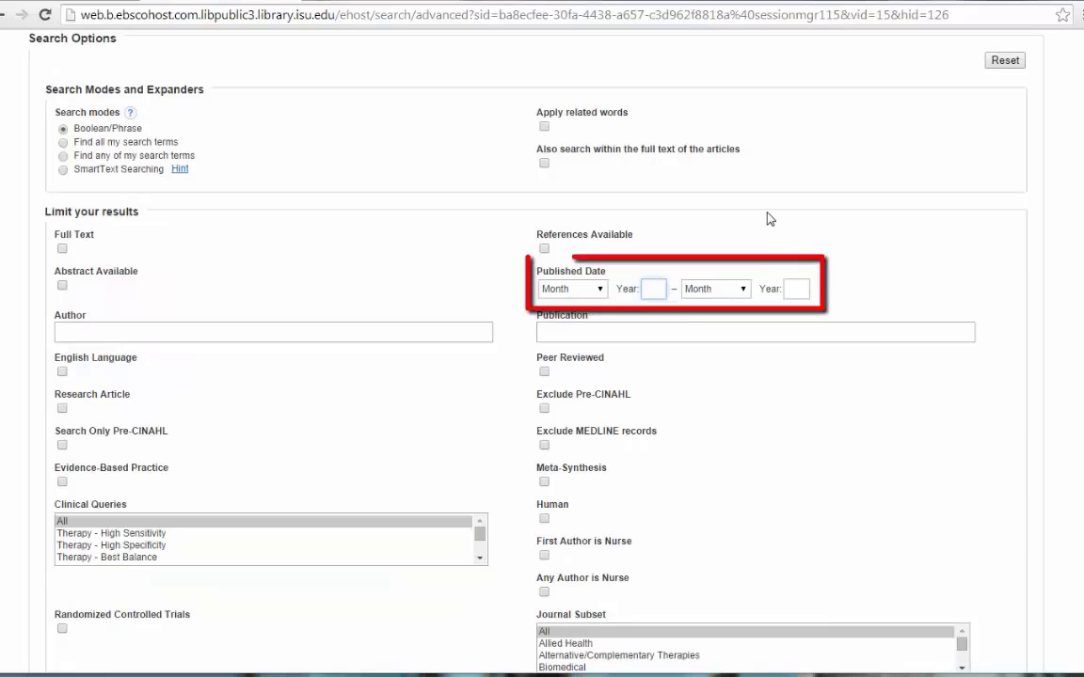
{"action": "type", "text": "2"}
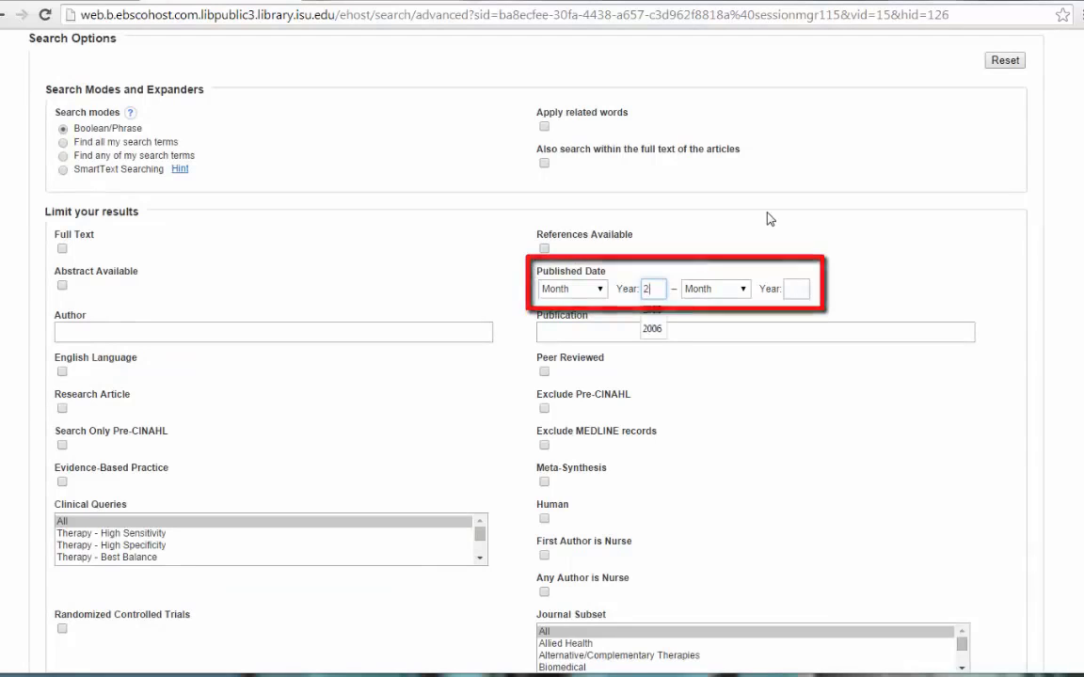
{"action": "type", "text": "004"}
{"action": "key", "text": "Tab"}
{"action": "type", "text": "2014"}
{"action": "scroll", "coordinate": [924, 471], "scroll_direction": "down", "scroll_amount": 1}
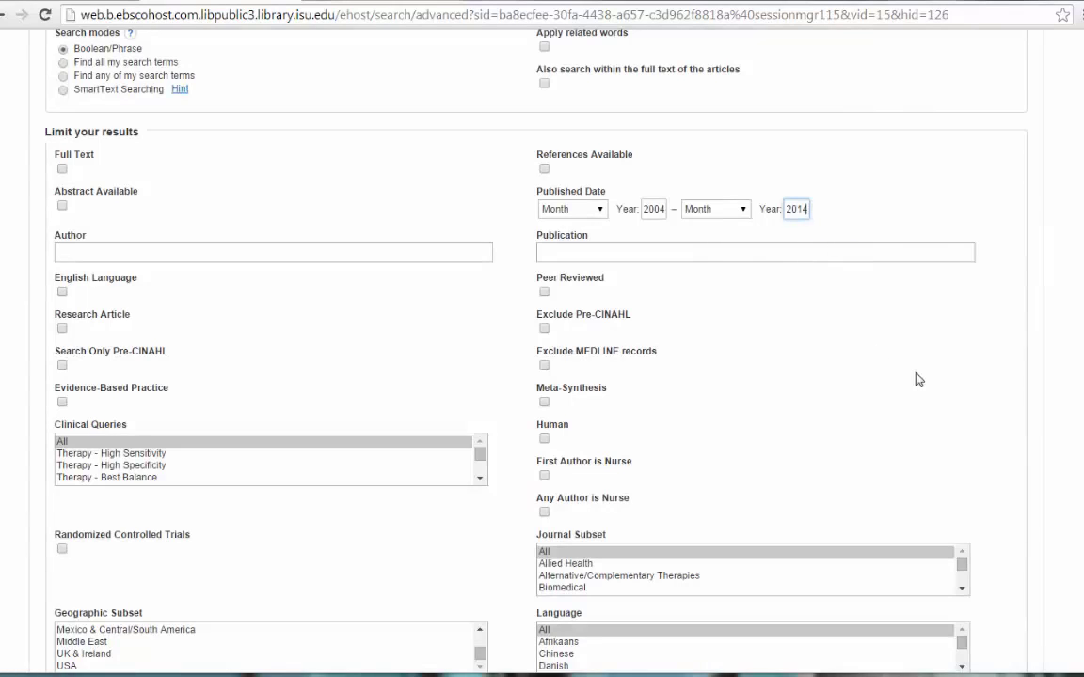
- Limit the results to peer-reviewed articles
{"action": "left_click", "coordinate": [544, 292]}
{"action": "scroll", "coordinate": [963, 407], "scroll_direction": "down", "scroll_amount": 1}
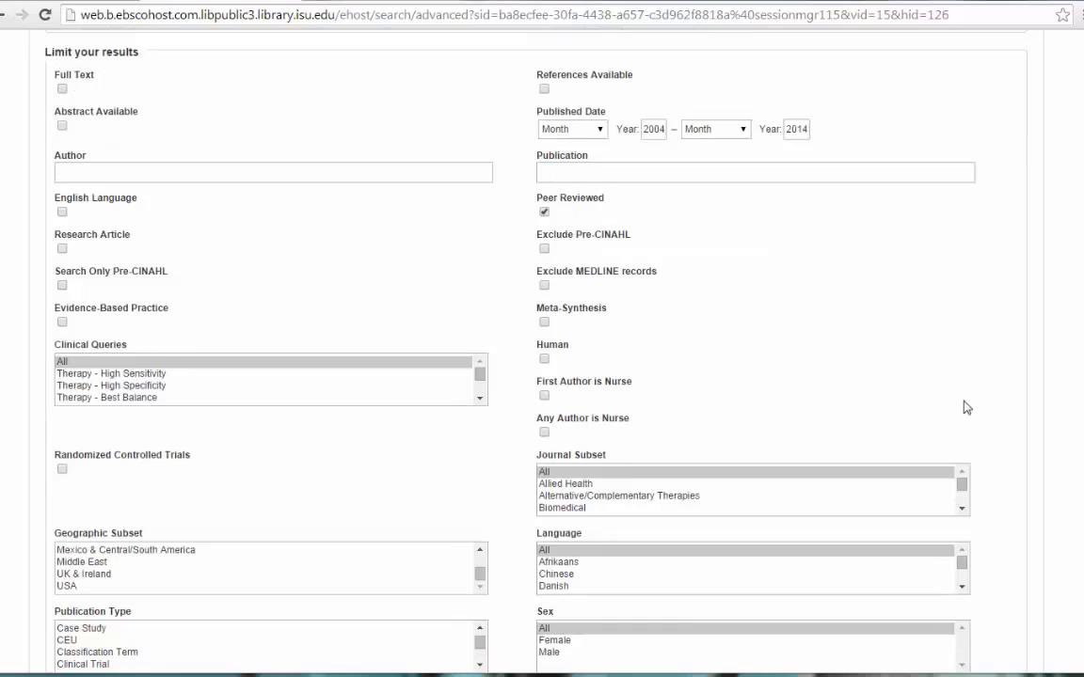
{"action": "scroll", "coordinate": [957, 406], "scroll_direction": "down", "scroll_amount": 1}
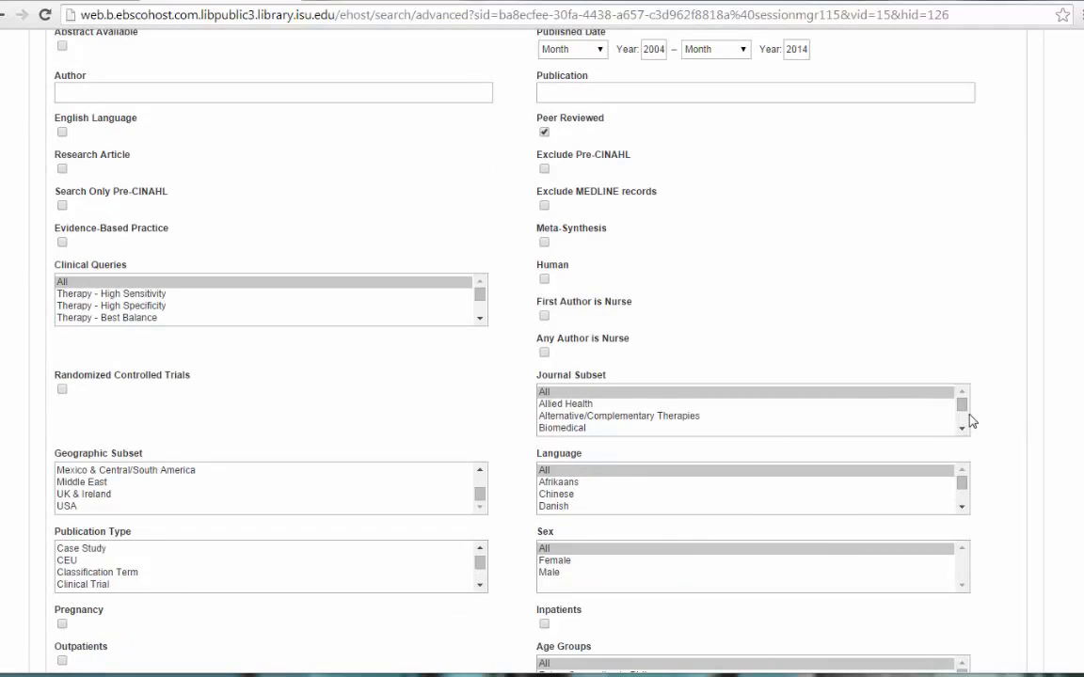
{"action": "scroll", "coordinate": [828, 283], "scroll_direction": "down", "scroll_amount": 1}
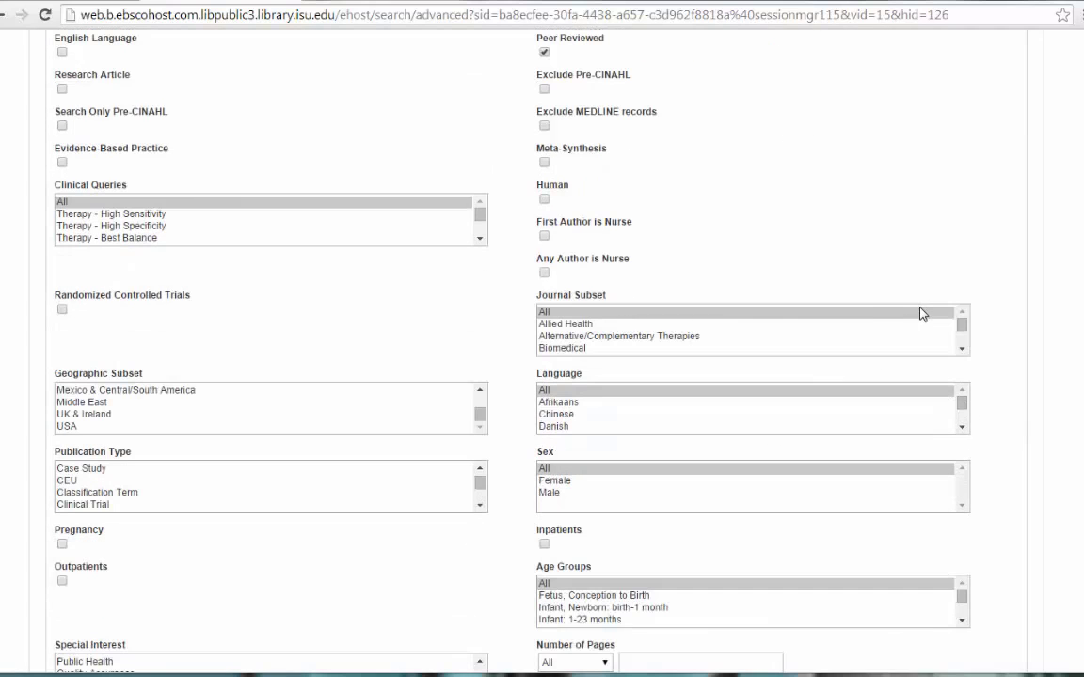
{"action": "scroll", "coordinate": [927, 319], "scroll_direction": "down", "scroll_amount": 2}
{"action": "scroll", "coordinate": [941, 334], "scroll_direction": "up", "scroll_amount": 2}
{"action": "scroll", "coordinate": [1073, 376], "scroll_direction": "down", "scroll_amount": 2}
{"action": "scroll", "coordinate": [1082, 395], "scroll_direction": "down", "scroll_amount": 1}
{"action": "scroll", "coordinate": [1081, 395], "scroll_direction": "down", "scroll_amount": 1}
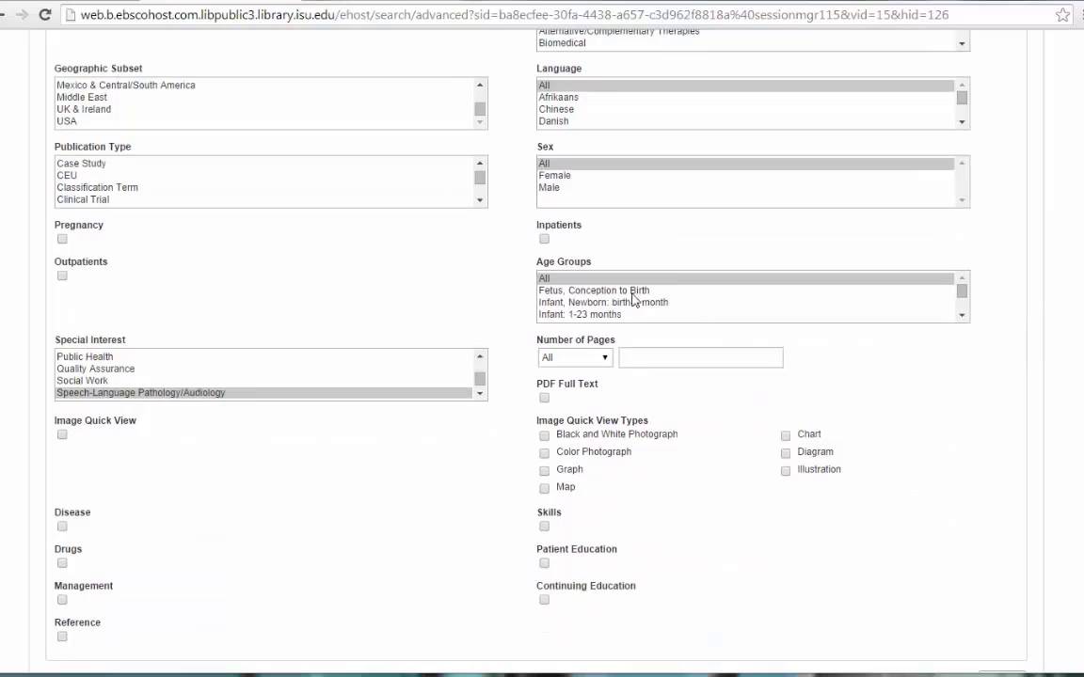
- Choose Adult: 19-44 years in the Age Groups list
{"action": "left_click", "coordinate": [962, 316]}
{"action": "left_click", "coordinate": [961, 318]}
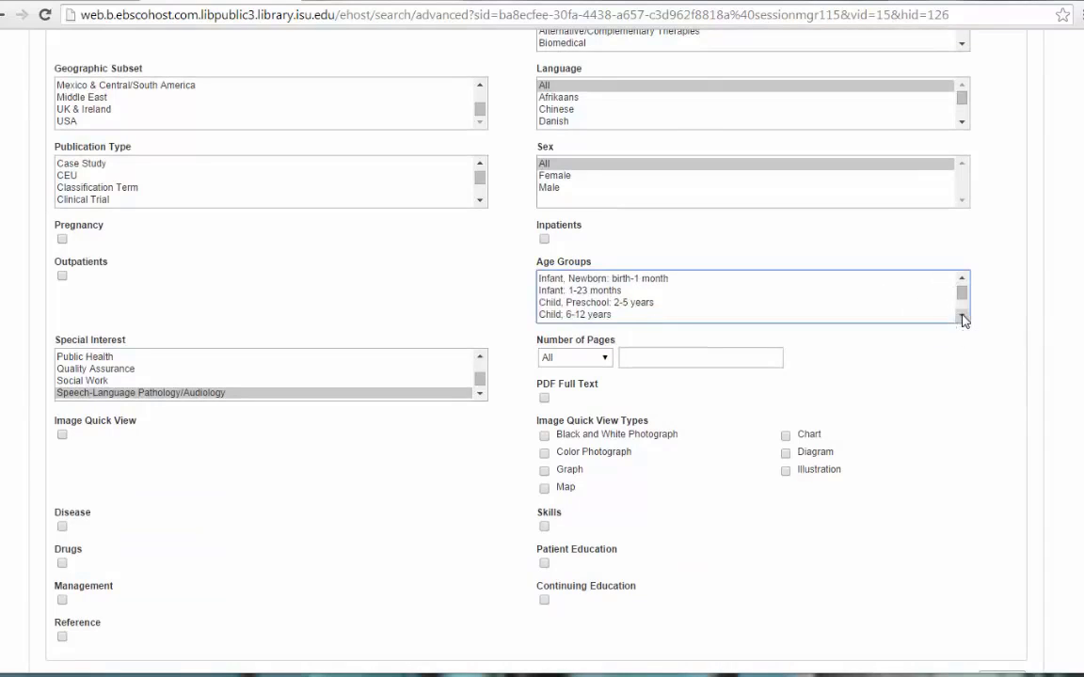
{"action": "left_click", "coordinate": [961, 318]}
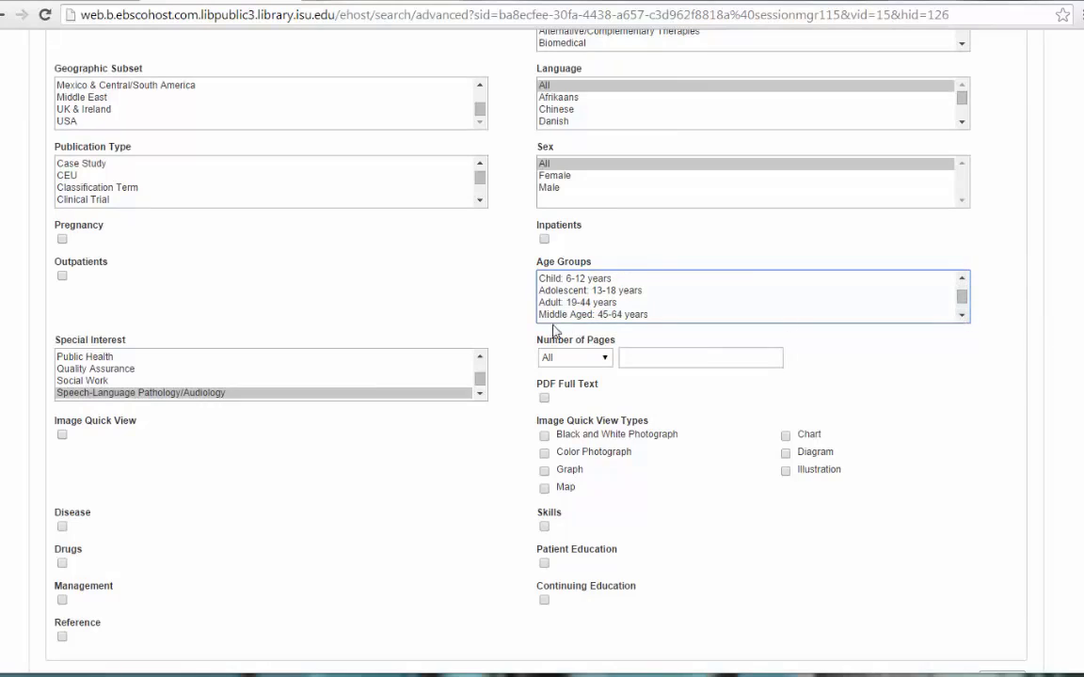
{"action": "left_click", "coordinate": [575, 305]}
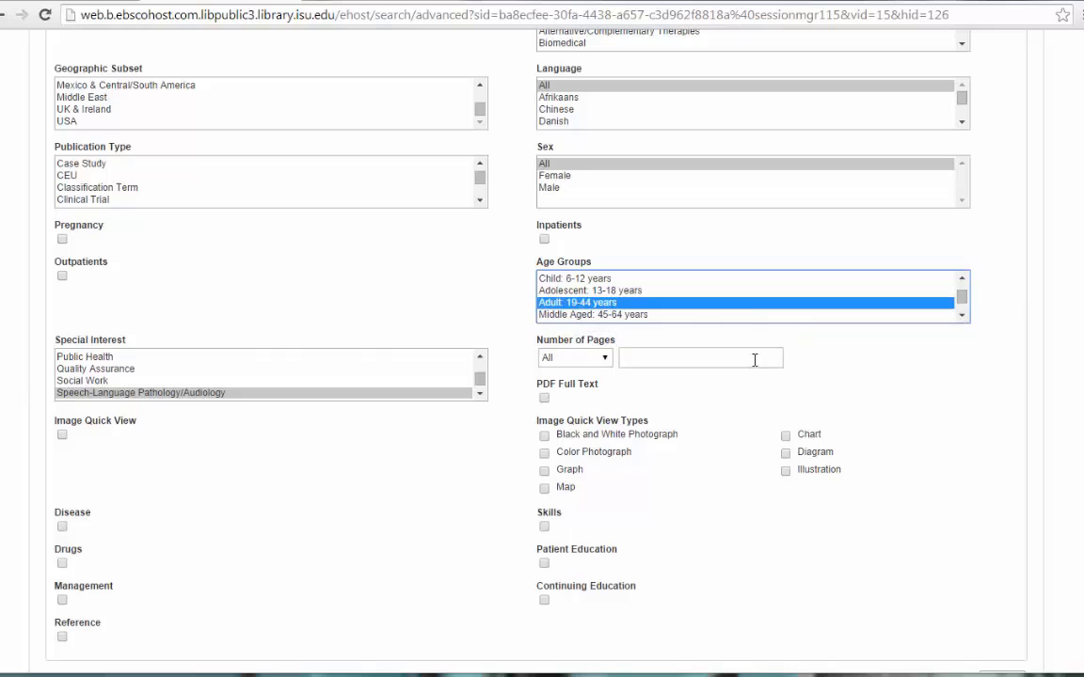
- Leave the Number of Pages limit set to All
{"action": "left_click", "coordinate": [603, 358]}
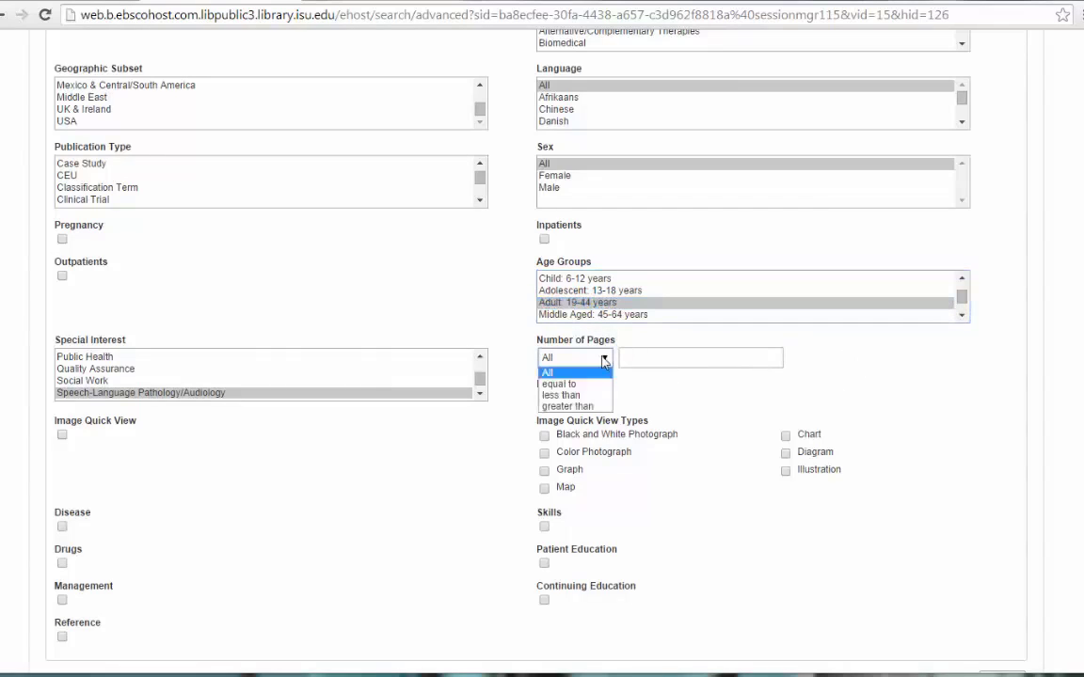
{"action": "left_click", "coordinate": [604, 362]}
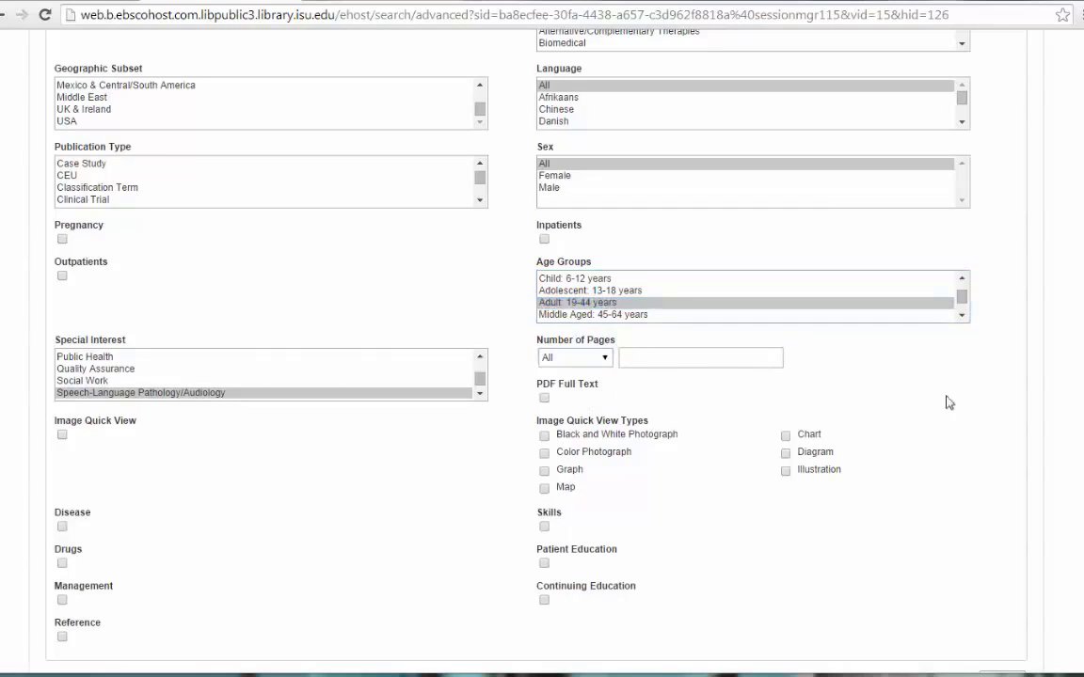
{"action": "scroll", "coordinate": [949, 484], "scroll_direction": "up", "scroll_amount": 1}
{"action": "scroll", "coordinate": [936, 484], "scroll_direction": "up", "scroll_amount": 1}
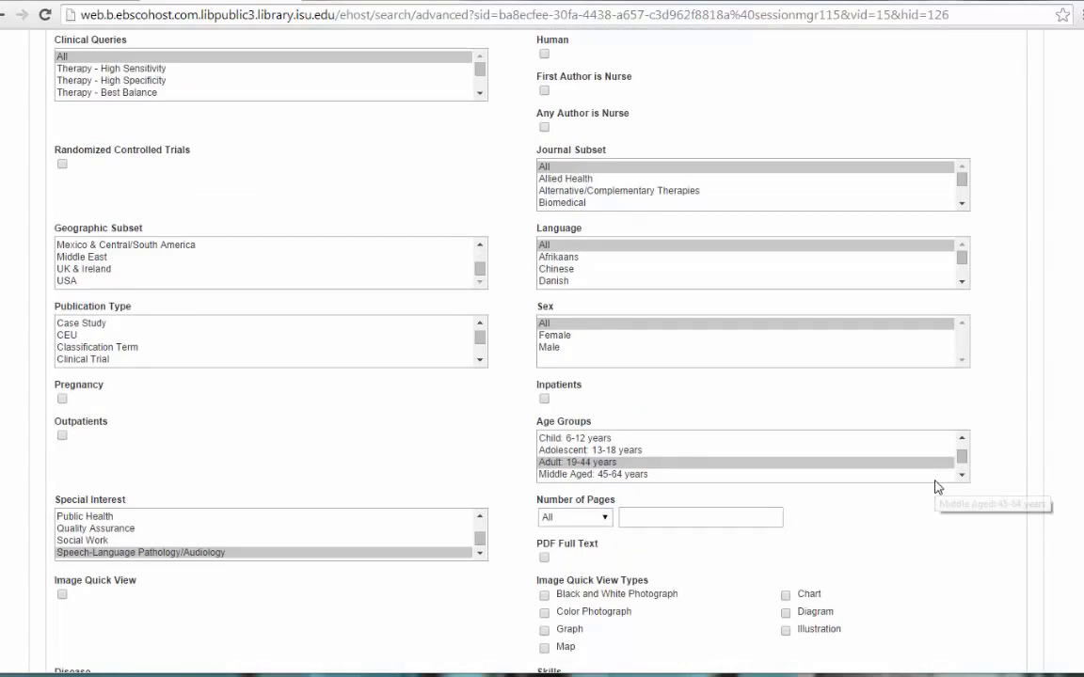
{"action": "scroll", "coordinate": [936, 481], "scroll_direction": "up", "scroll_amount": 3}
{"action": "scroll", "coordinate": [932, 478], "scroll_direction": "up", "scroll_amount": 2}
- Search for 'stroke' with the advanced limiters applied, returning 253 results
{"action": "scroll", "coordinate": [932, 477], "scroll_direction": "up", "scroll_amount": 2}
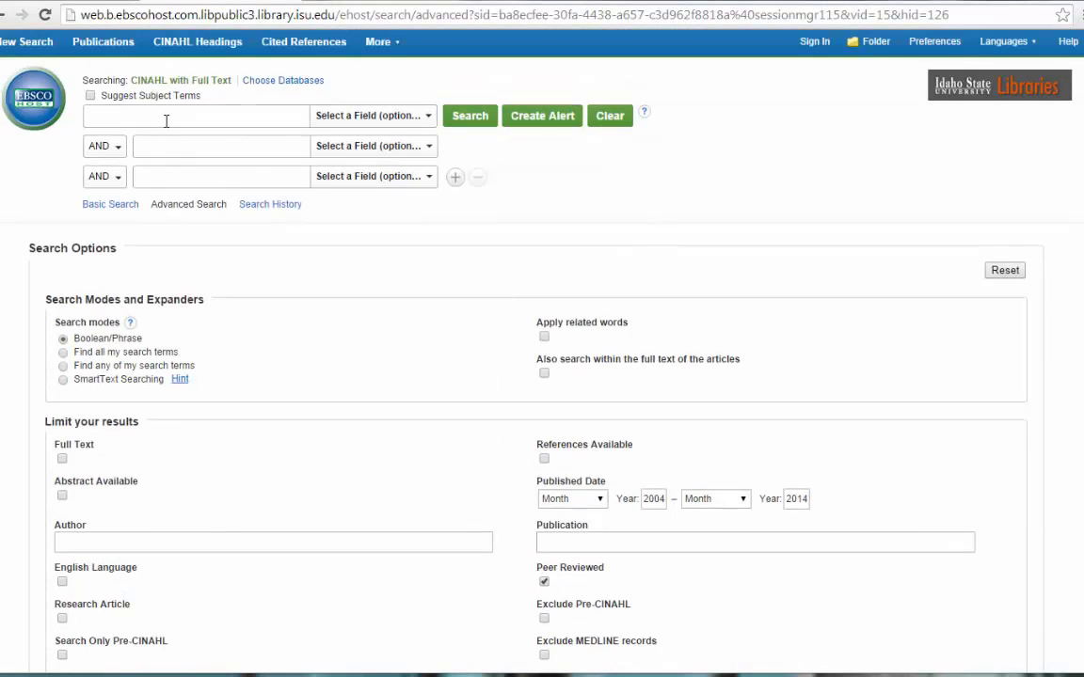
{"action": "left_click", "coordinate": [165, 119]}
{"action": "type", "text": "stroke"}
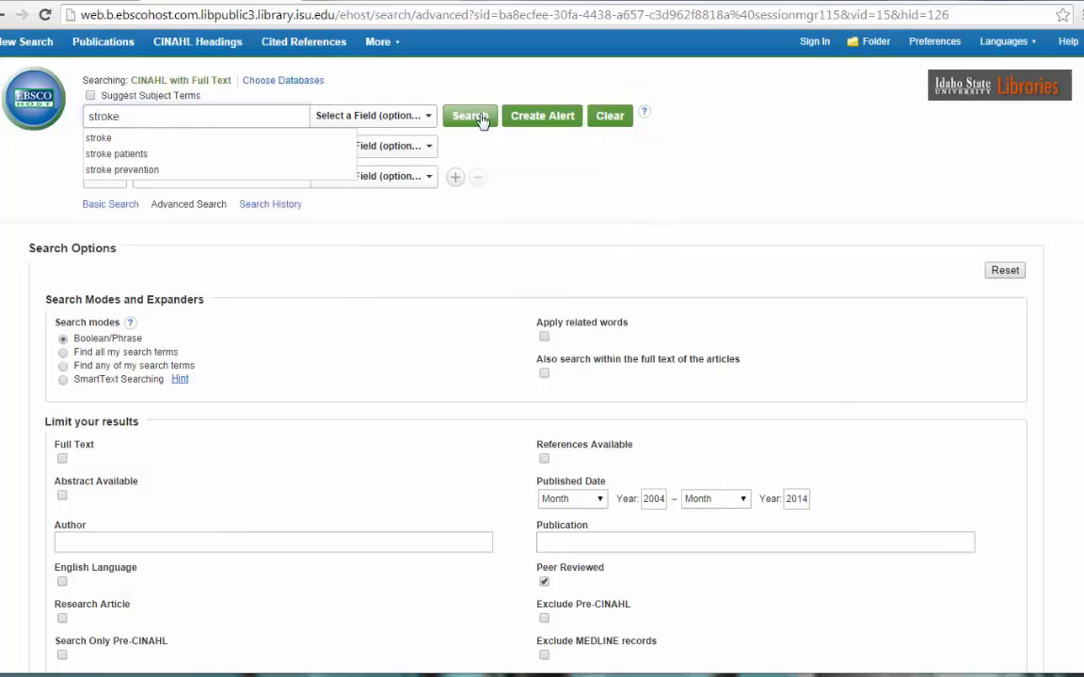
{"action": "left_click", "coordinate": [475, 118]}
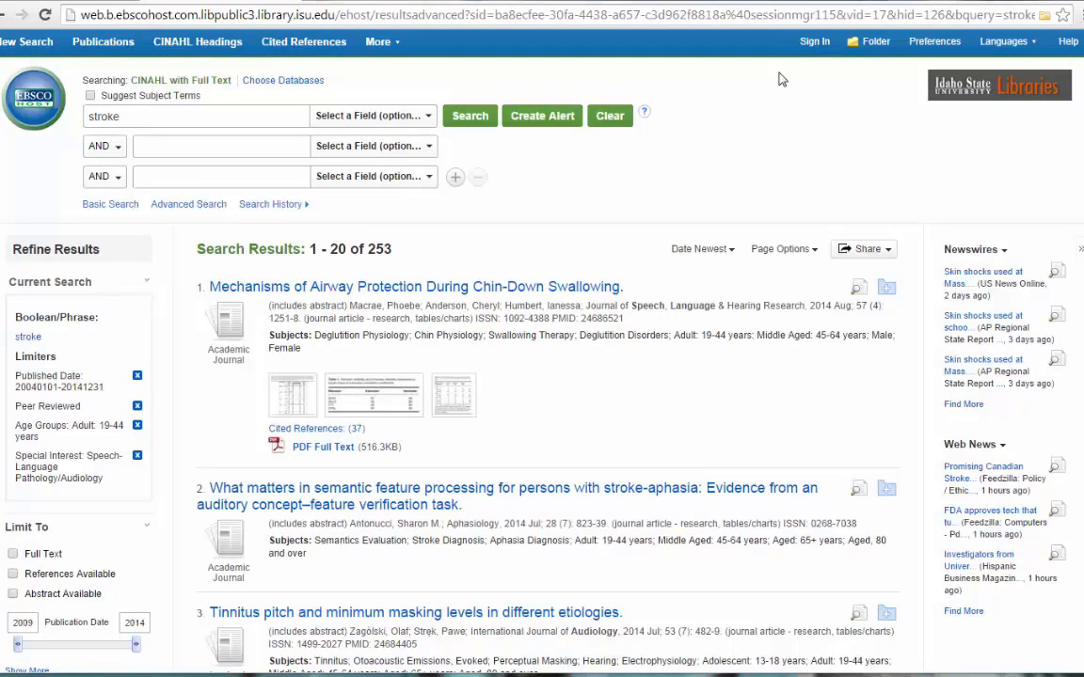
- Add the intensive residential aphasia program and hearing loss in aphasia articles to the folder
{"action": "scroll", "coordinate": [649, 250], "scroll_direction": "down", "scroll_amount": 6}
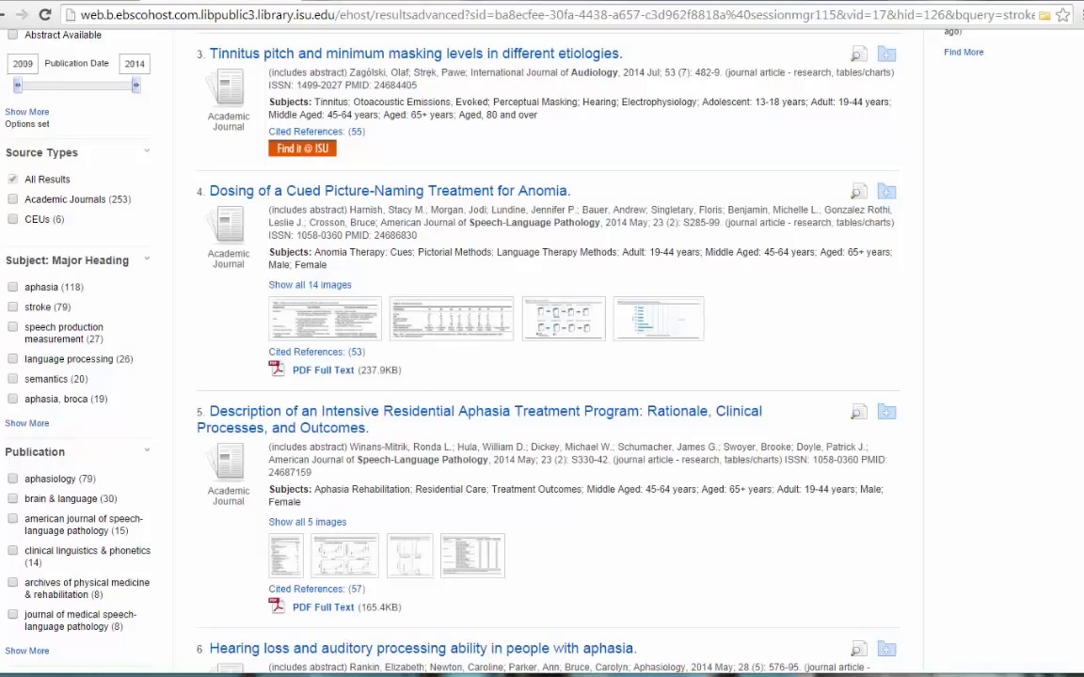
{"action": "left_click", "coordinate": [886, 419]}
{"action": "scroll", "coordinate": [904, 303], "scroll_direction": "down", "scroll_amount": 1}
{"action": "scroll", "coordinate": [904, 303], "scroll_direction": "down", "scroll_amount": 1}
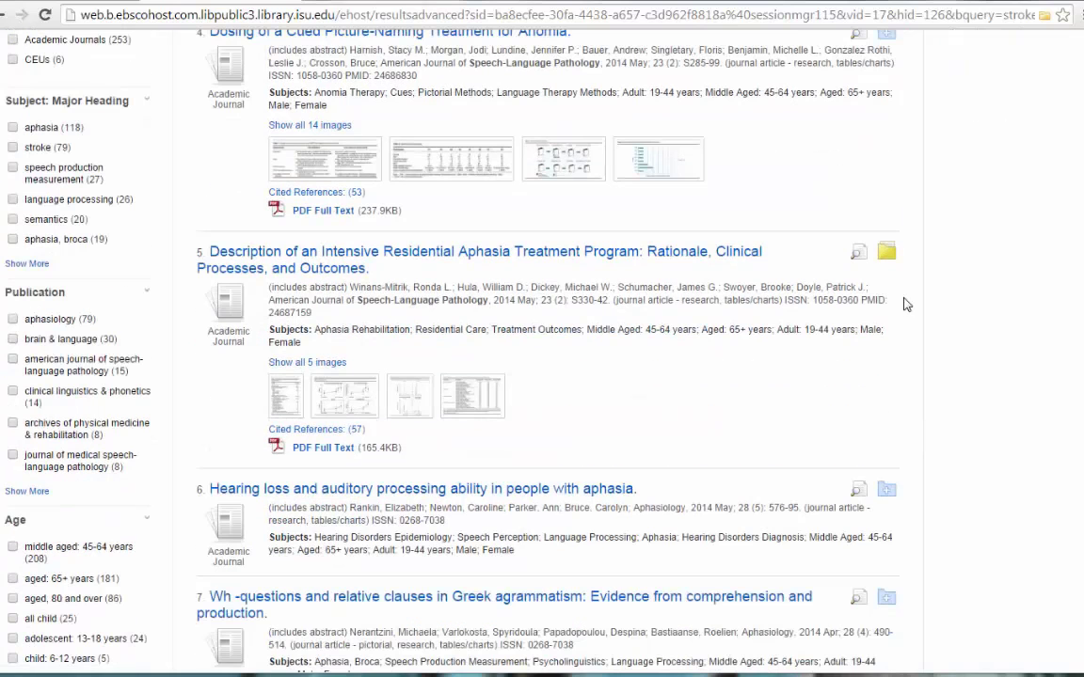
{"action": "left_click", "coordinate": [886, 489]}
{"action": "scroll", "coordinate": [921, 448], "scroll_direction": "down", "scroll_amount": 2}
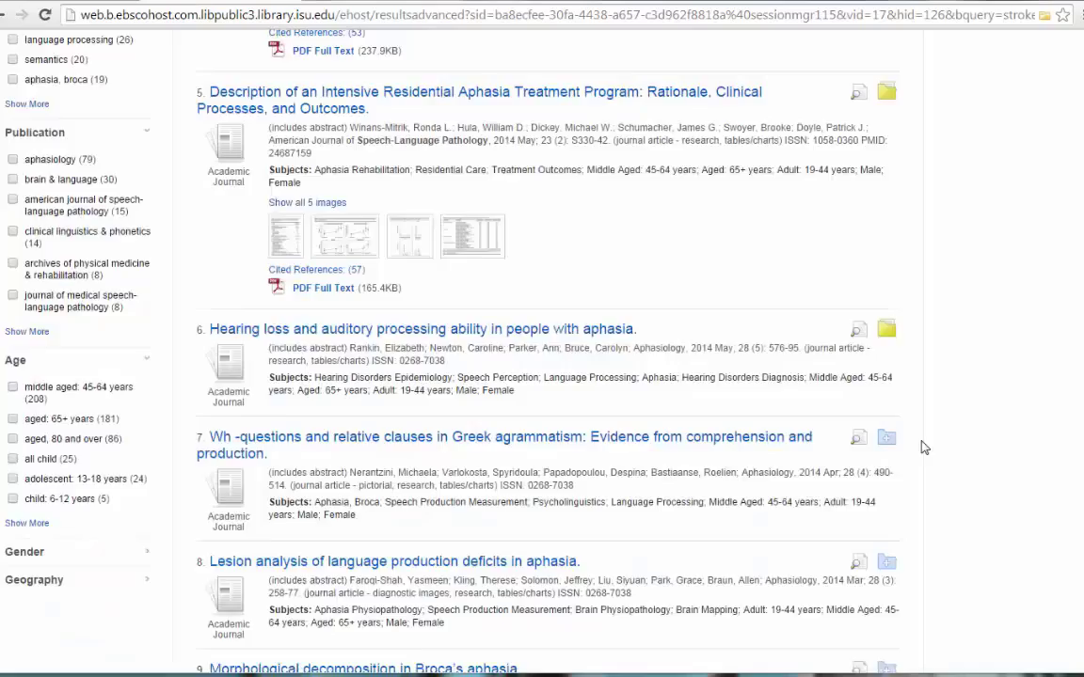
{"action": "scroll", "coordinate": [921, 448], "scroll_direction": "down", "scroll_amount": 6}
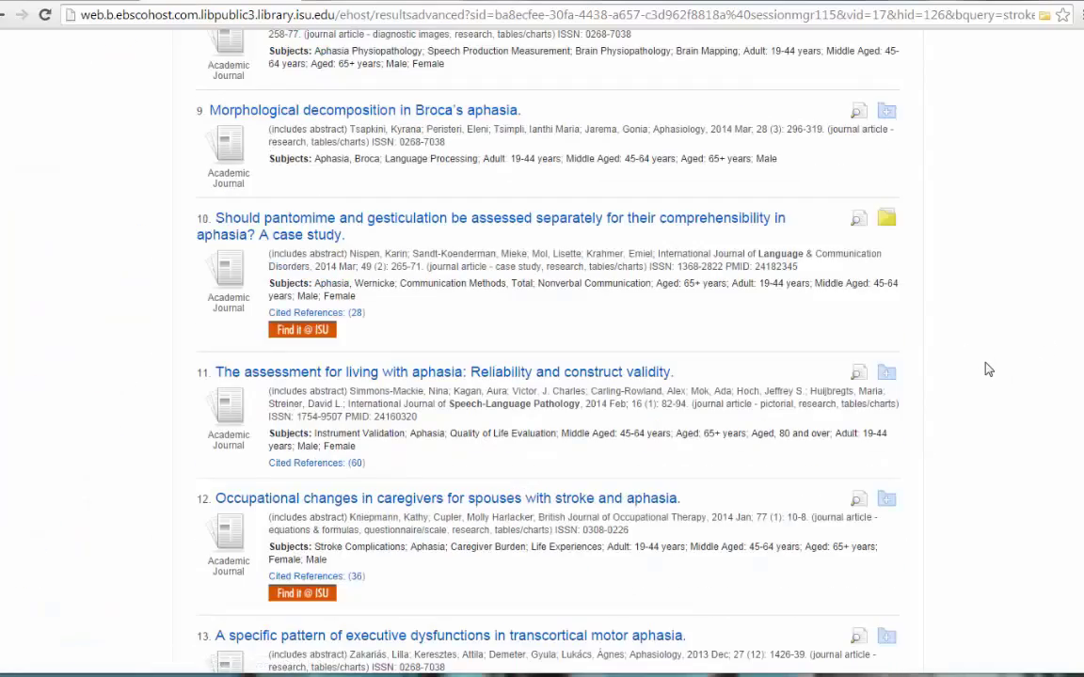
{"action": "scroll", "coordinate": [988, 370], "scroll_direction": "up", "scroll_amount": 5}
{"action": "scroll", "coordinate": [990, 367], "scroll_direction": "up", "scroll_amount": 2}
{"action": "scroll", "coordinate": [989, 368], "scroll_direction": "up", "scroll_amount": 4}
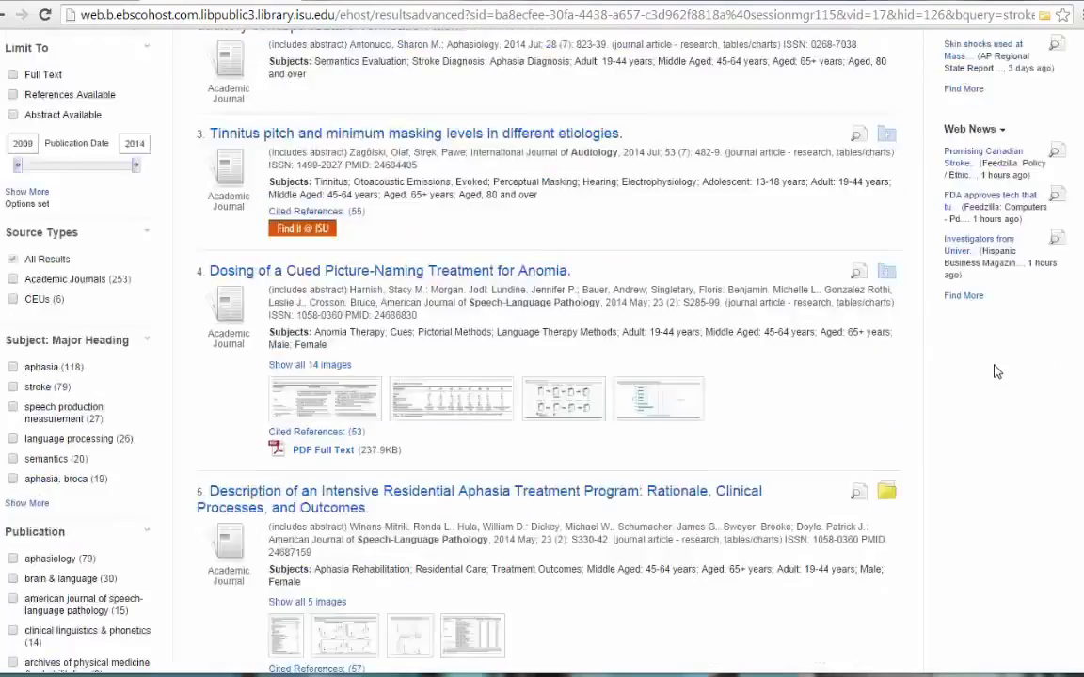
{"action": "scroll", "coordinate": [997, 372], "scroll_direction": "up", "scroll_amount": 2}
{"action": "scroll", "coordinate": [995, 374], "scroll_direction": "up", "scroll_amount": 1}
{"action": "scroll", "coordinate": [994, 375], "scroll_direction": "up", "scroll_amount": 2}
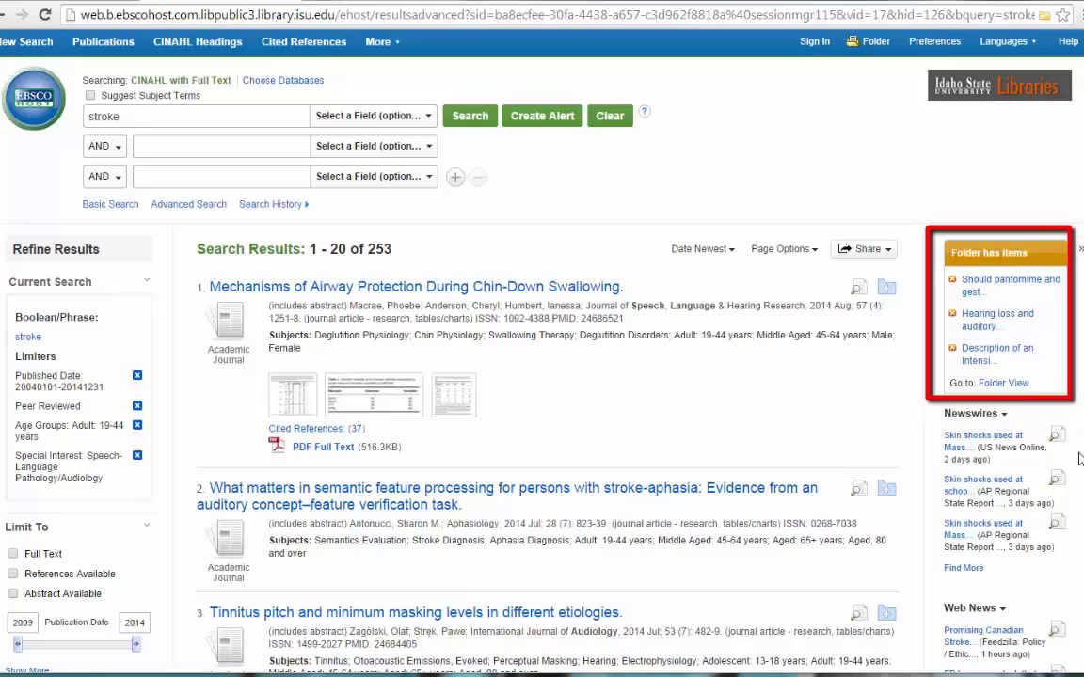
- Open Folder View to review the three saved aphasia articles
{"action": "left_click", "coordinate": [1031, 384]}
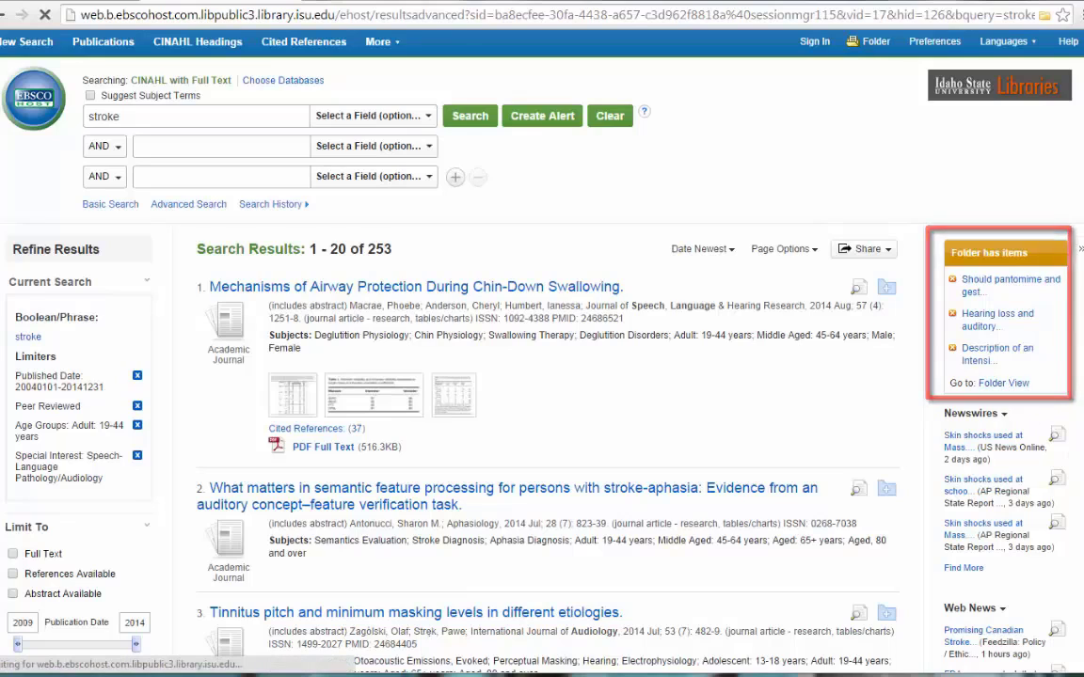
{"action": "scroll", "coordinate": [1078, 377], "scroll_direction": "down", "scroll_amount": 3}
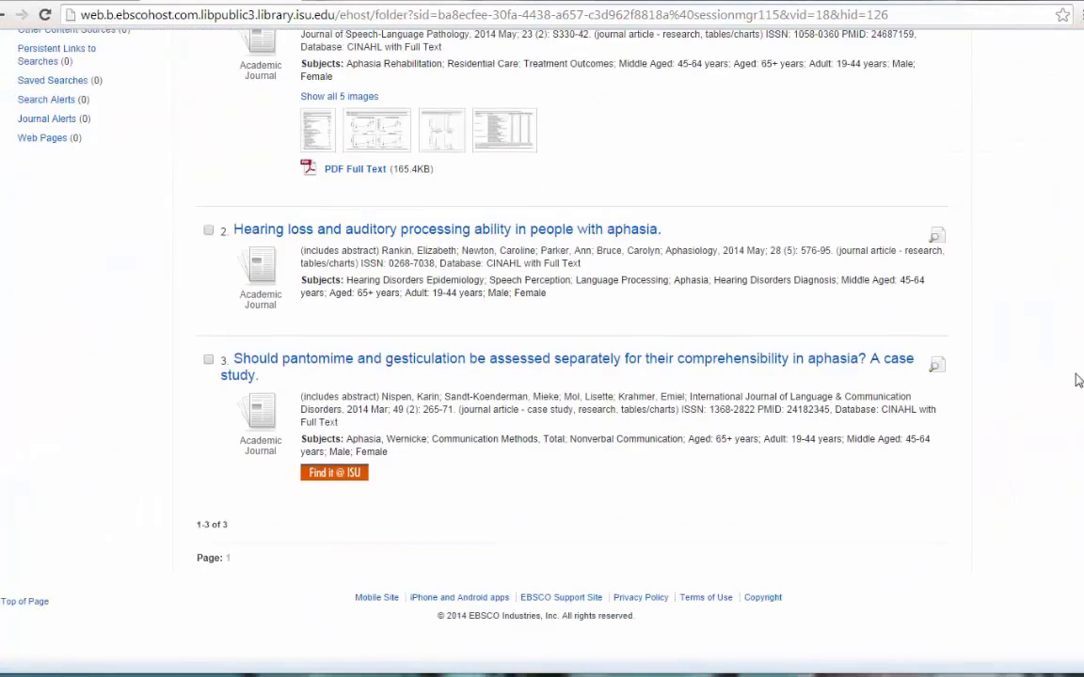
{"action": "scroll", "coordinate": [1078, 376], "scroll_direction": "up", "scroll_amount": 3}
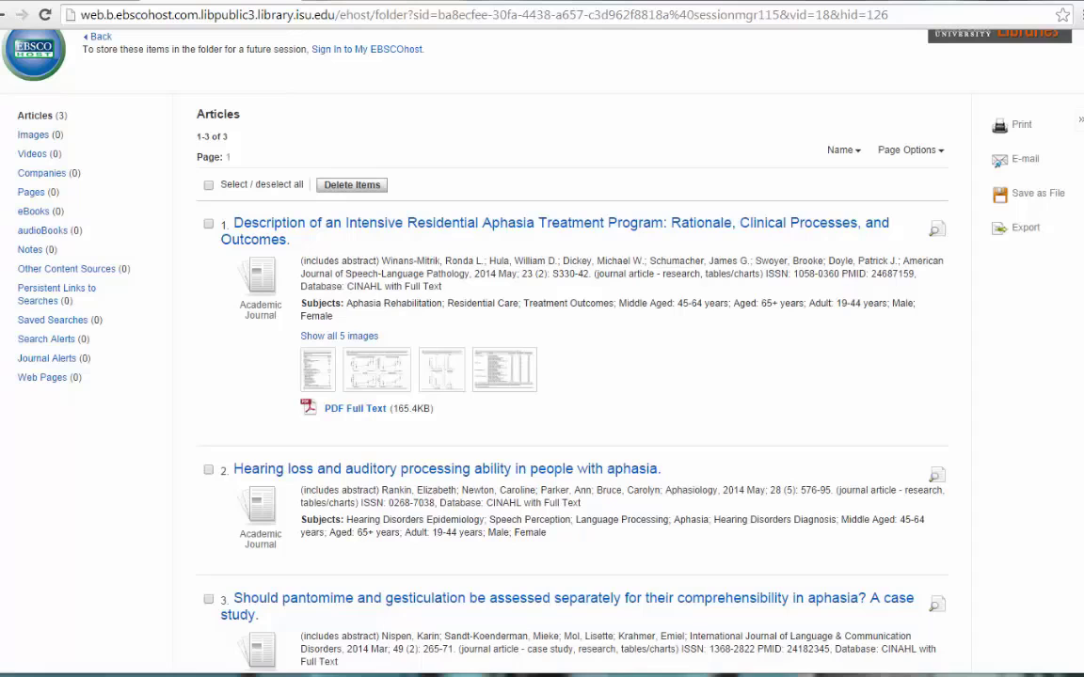
- Go to the My EBSCOhost Sign In page from the top toolbar
{"action": "scroll", "coordinate": [696, 202], "scroll_direction": "up", "scroll_amount": 2}
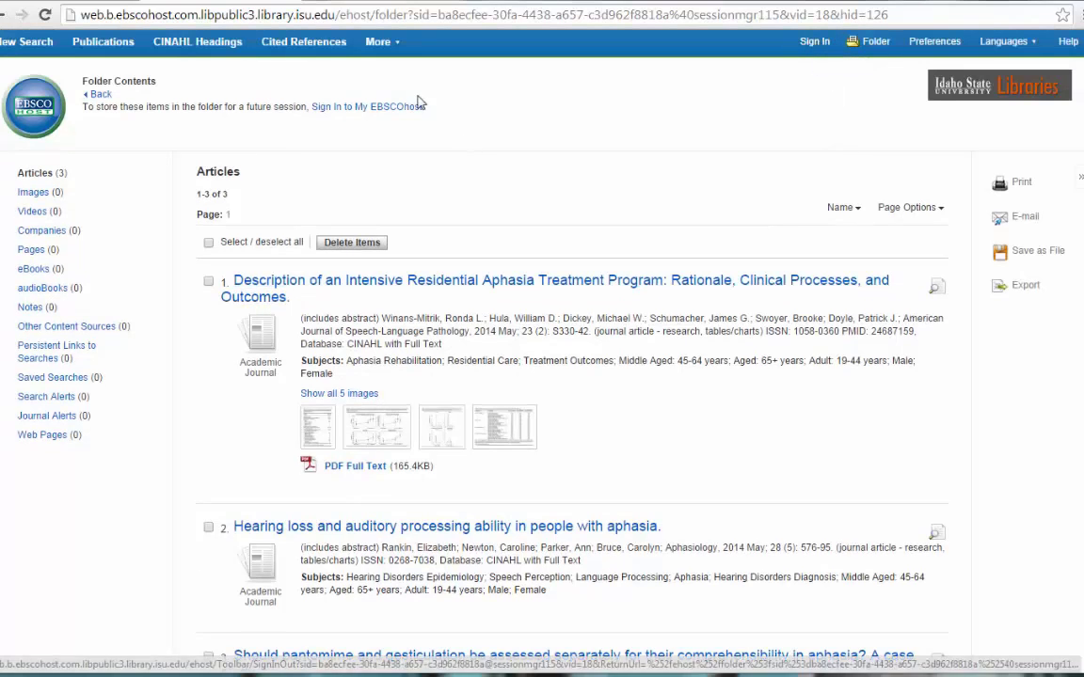
{"action": "left_click", "coordinate": [815, 42]}
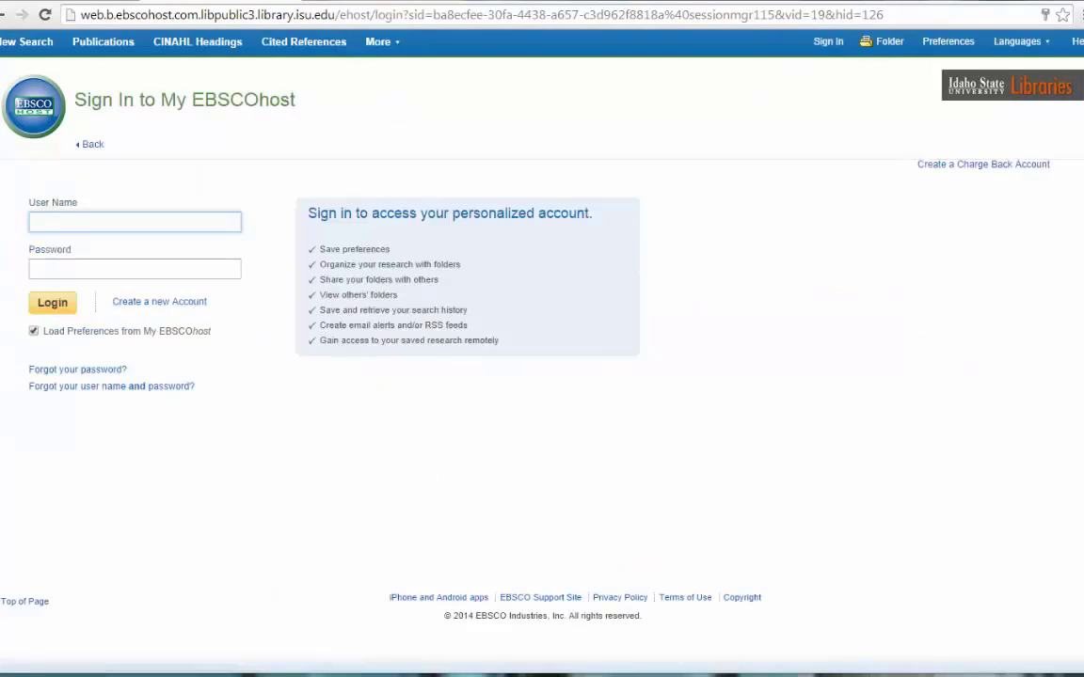